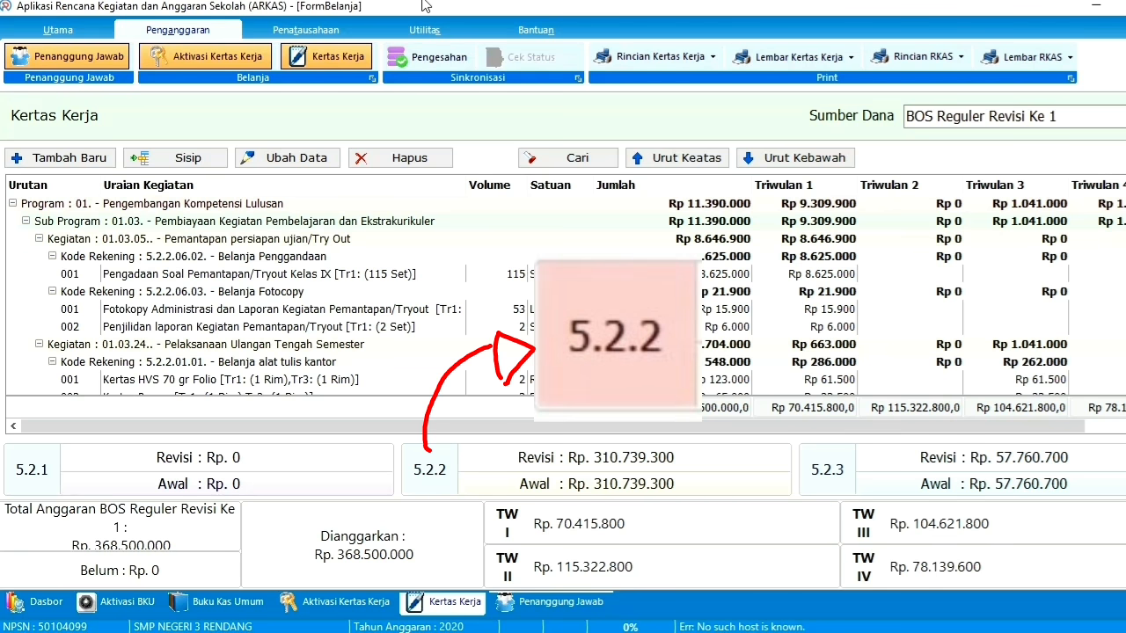
- Open the approval synchronization (Sinkronisasi Pengesahan) window and close it without synchronizing
left_click(433, 58)
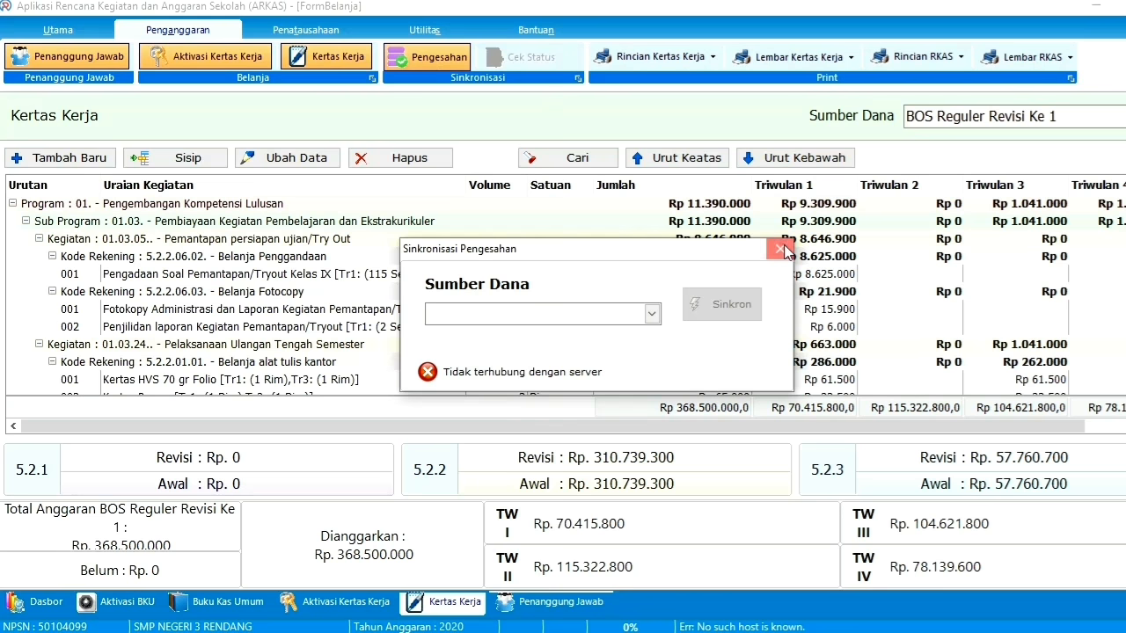
left_click(780, 246)
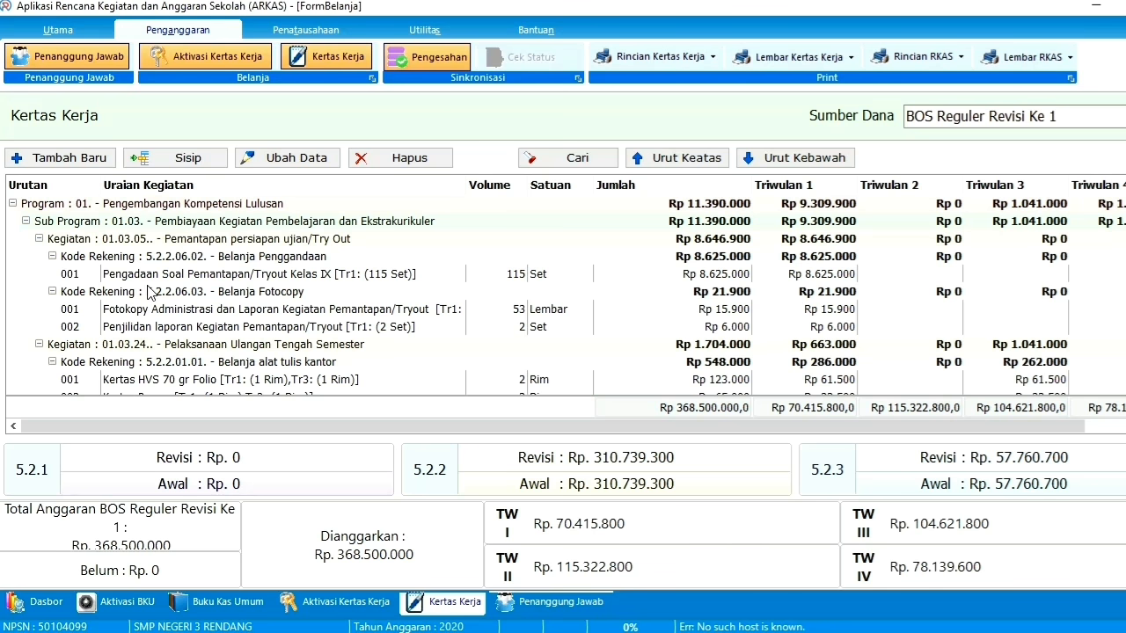
- Look through the activity, account code and item rows of Program 01 and their quarterly amounts in the worksheet
left_click(111, 297)
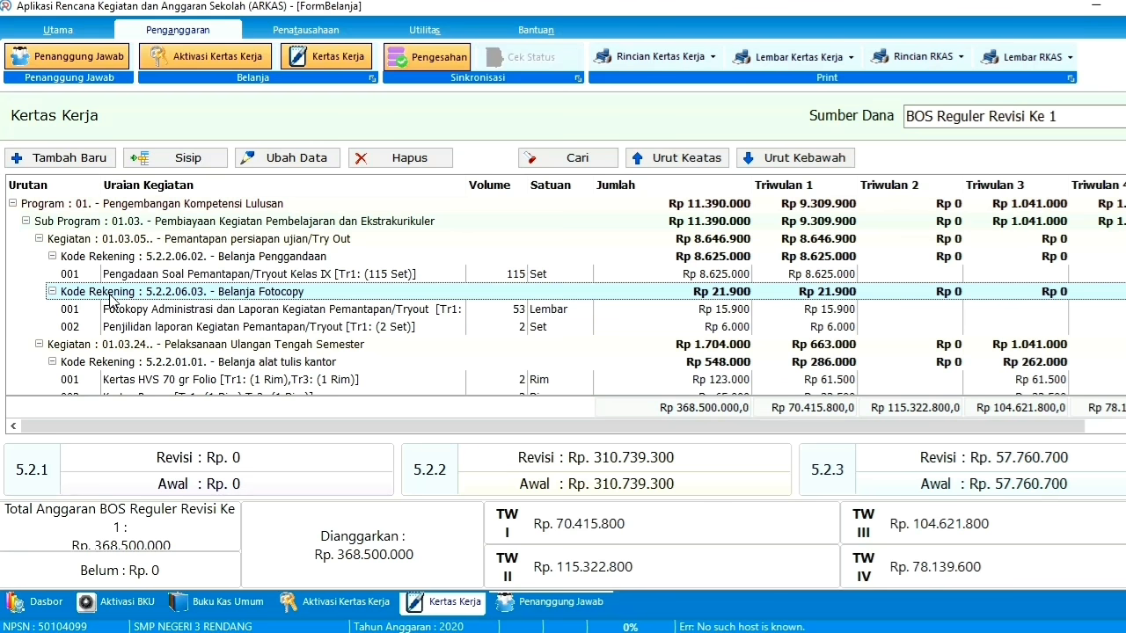
key("Down")
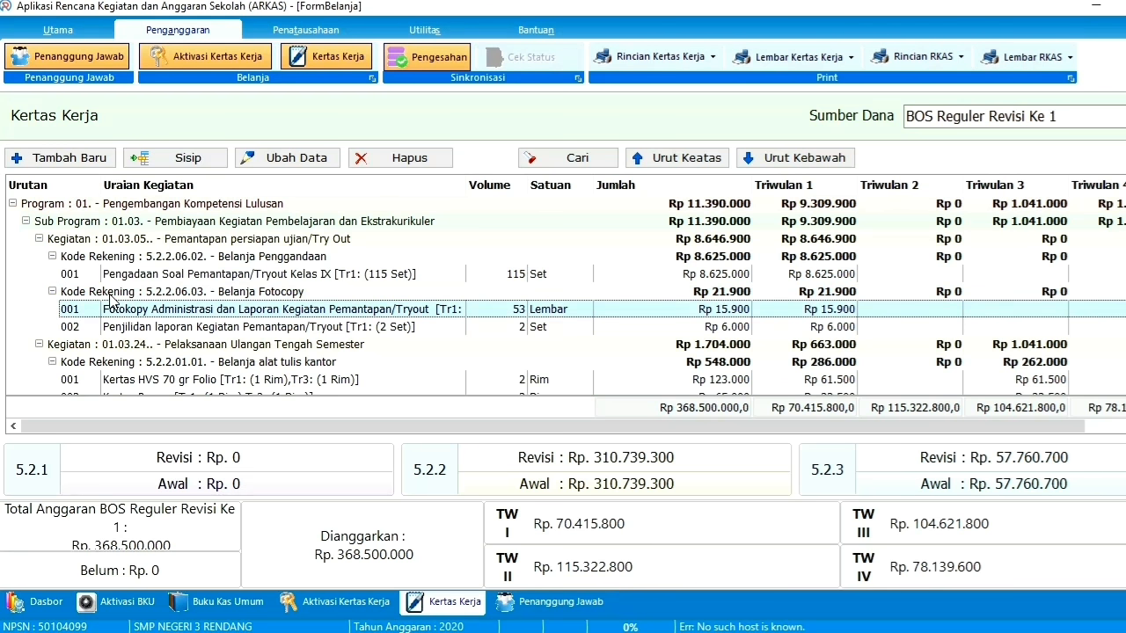
key("Down")
key("Down")
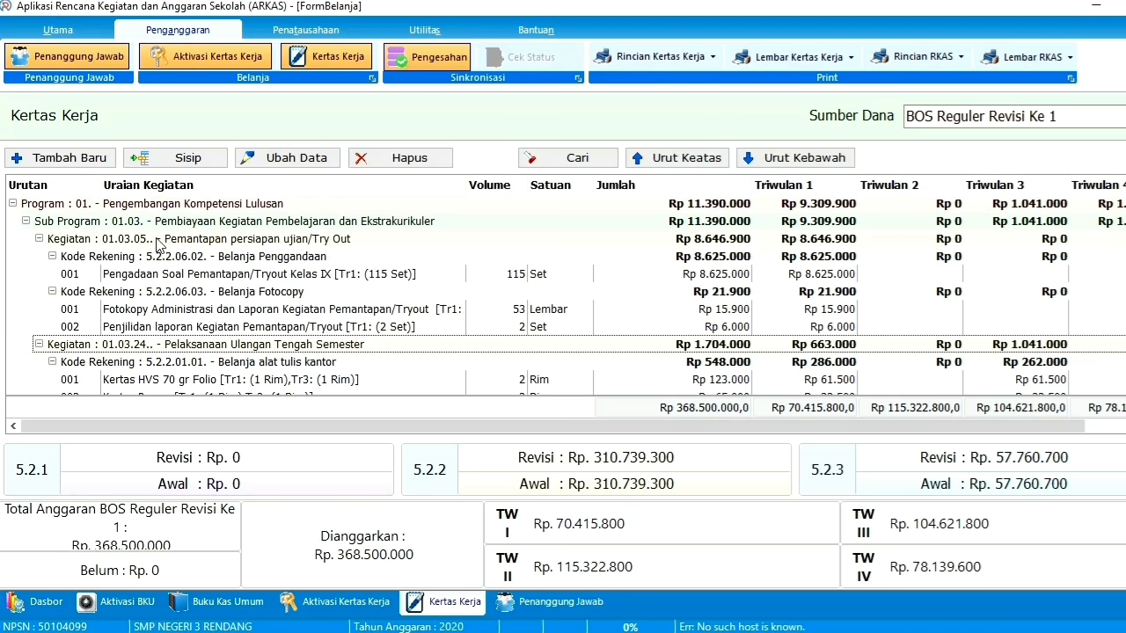
left_click(179, 273)
key("Down")
key("Down")
key("Down")
key("Down")
key("Down")
key("Down")
key("Down")
key("Down")
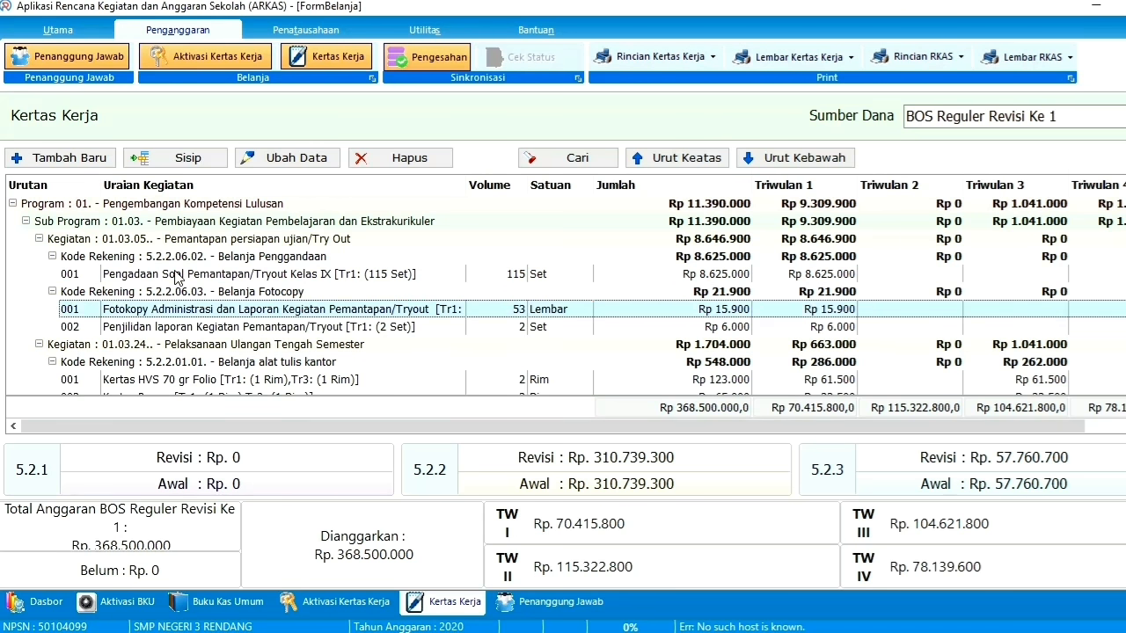
key("Up")
key("Up")
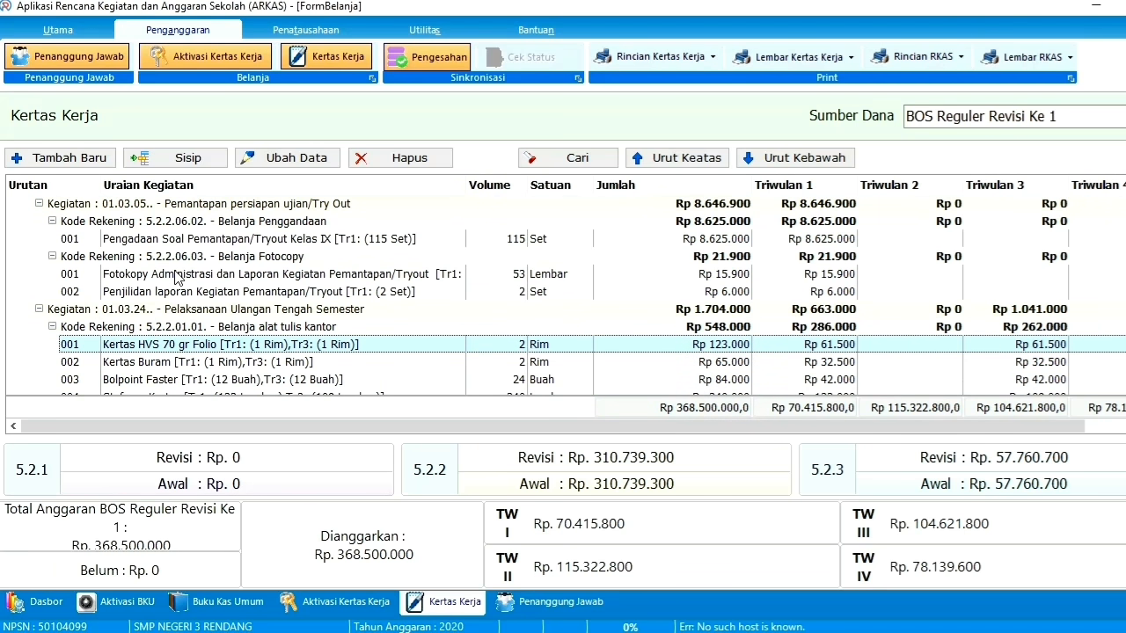
key("Down")
key("Down")
key("Down")
key("Down")
key("Down")
key("Down")
key("Down")
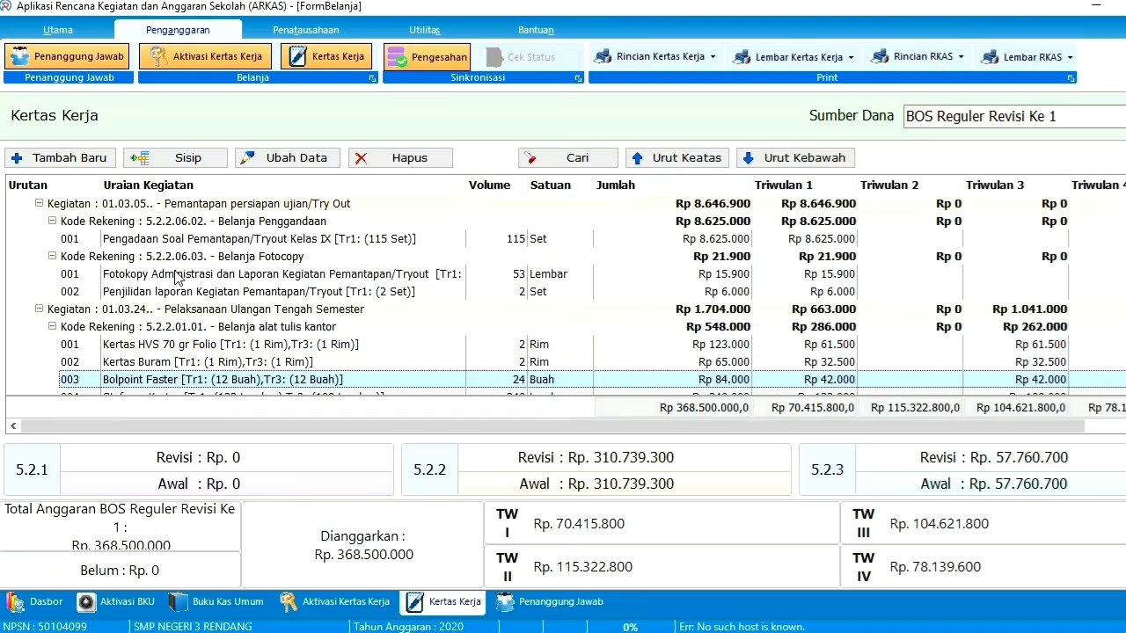
key("Down")
key("Down")
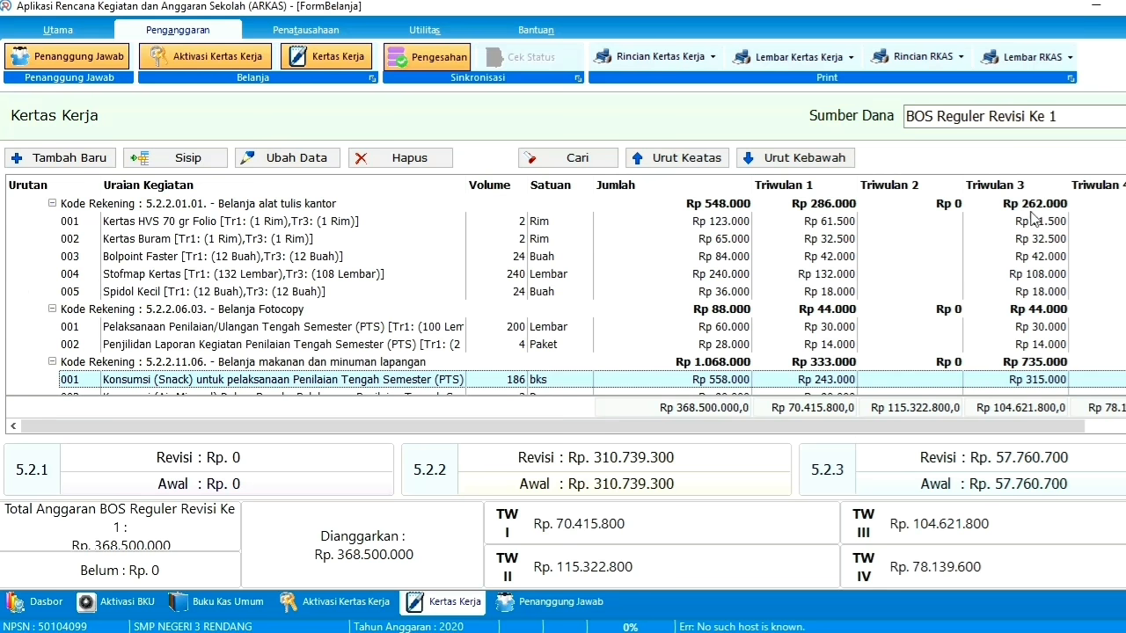
scroll(565, 299, "up", 3)
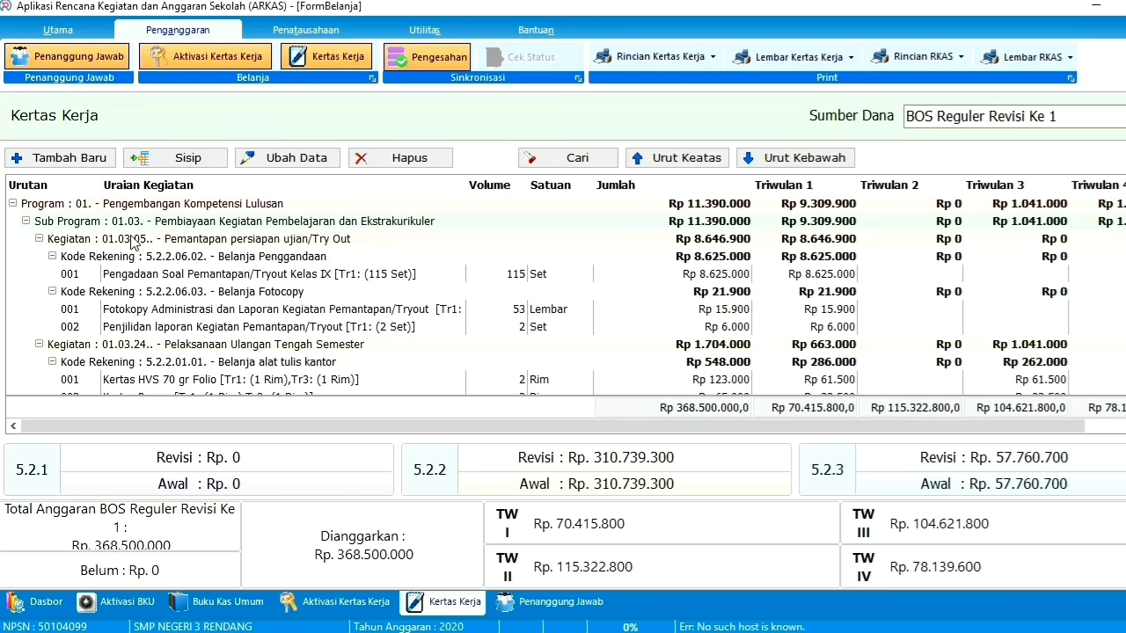
- Collapse Programs 01 through 08 in the worksheet so only the program rows are listed
left_click(12, 204)
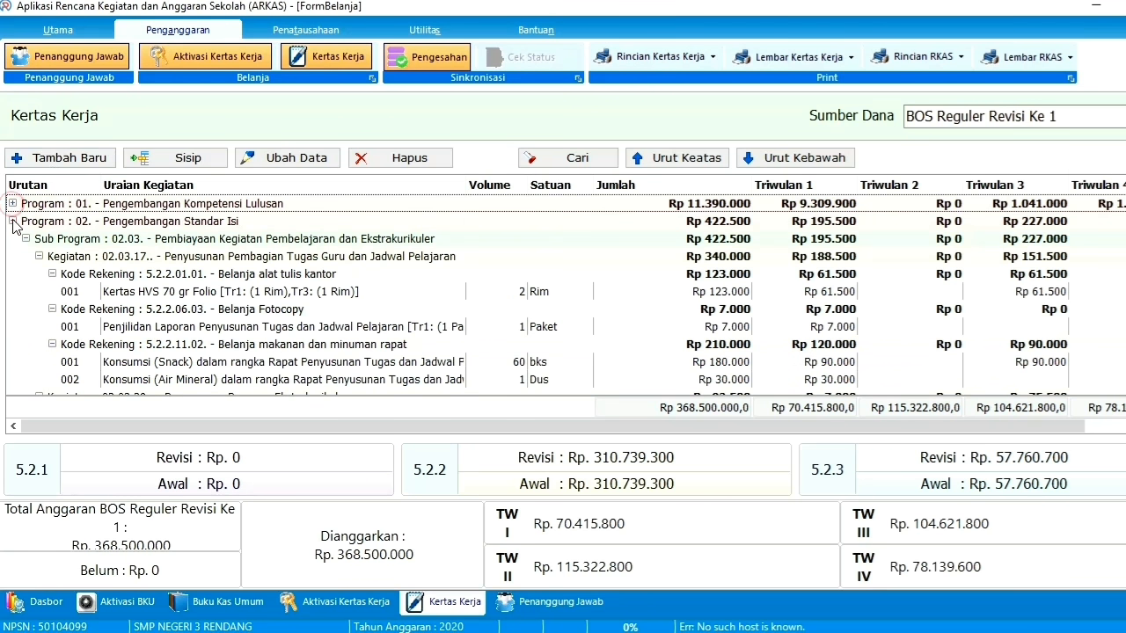
left_click(12, 221)
left_click(12, 239)
left_click(12, 255)
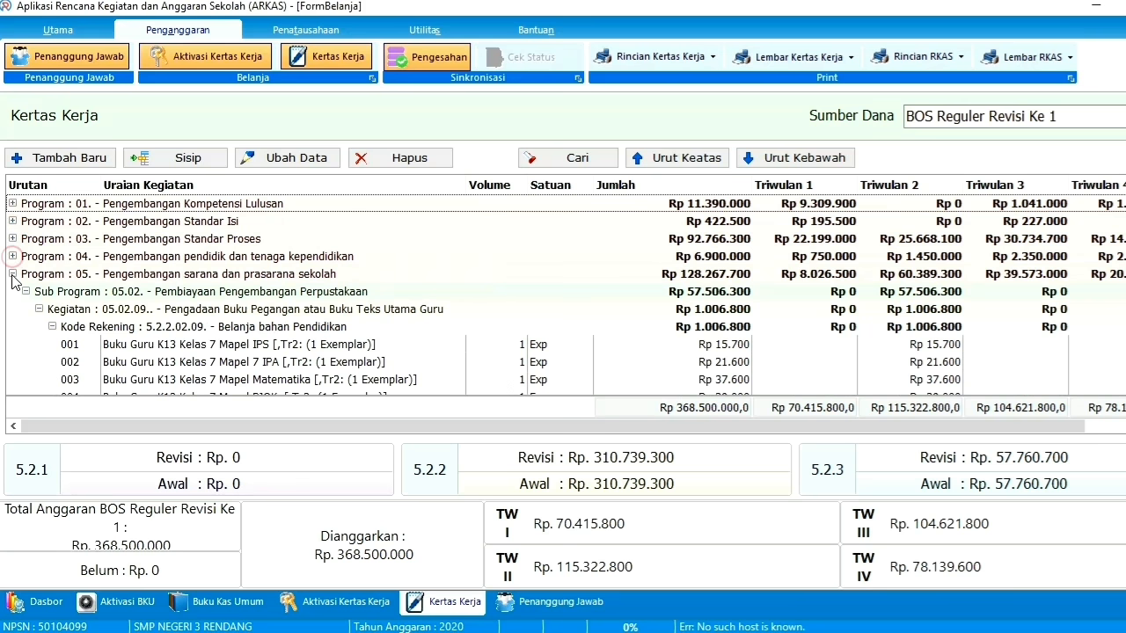
left_click(12, 273)
left_click(13, 291)
left_click(12, 309)
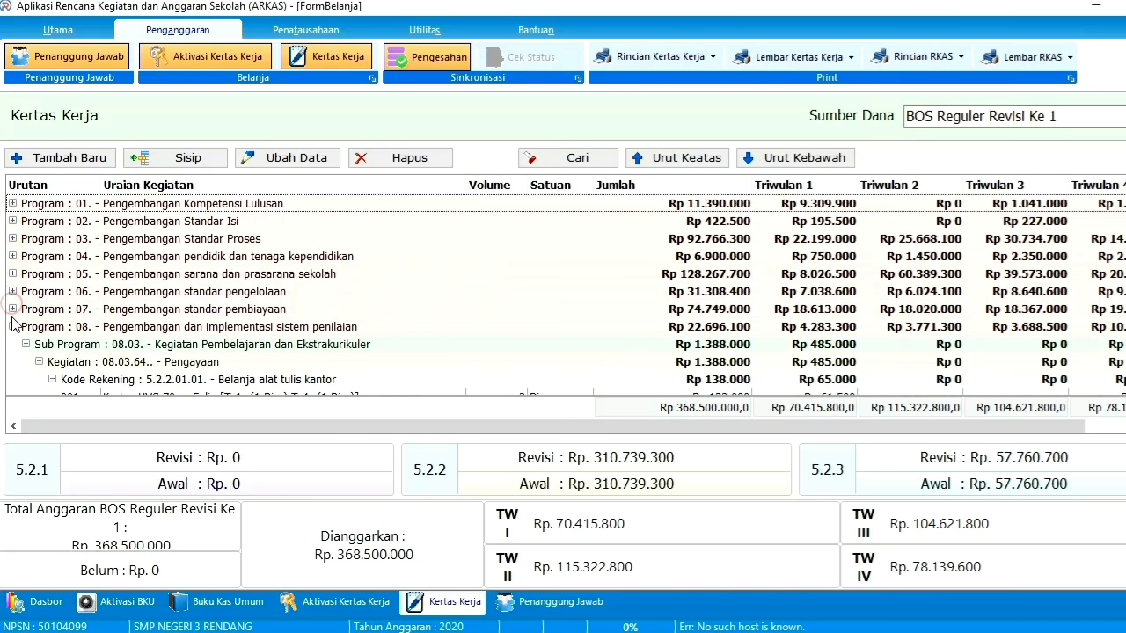
left_click(12, 326)
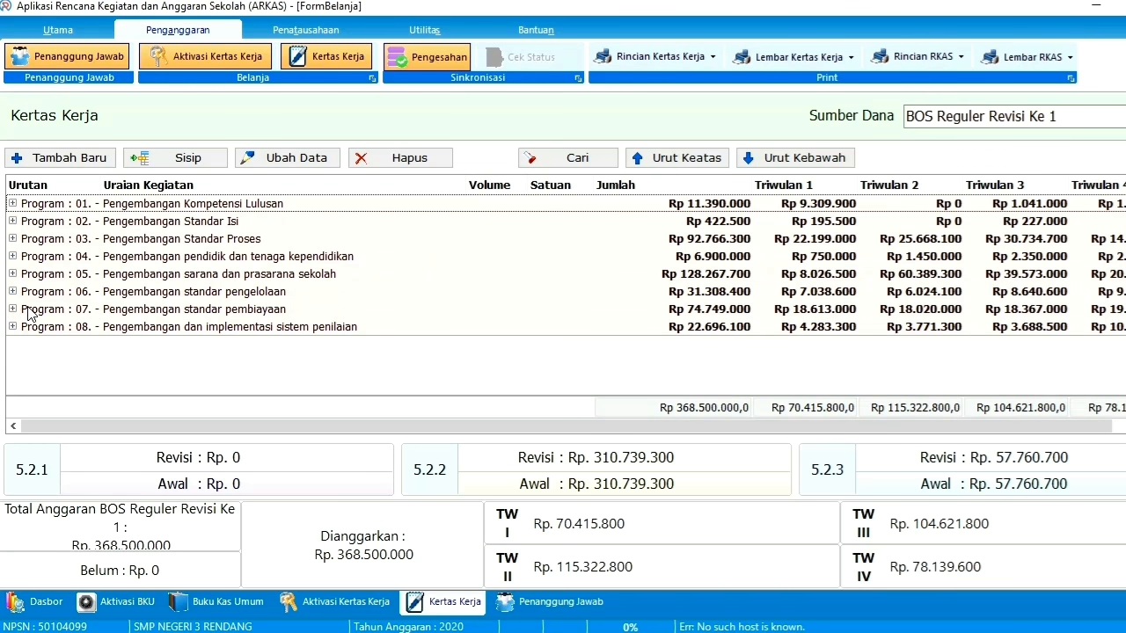
- Under Program 05, set the Triwulan 4 volume of the LCD Proyektor item to 2 and save the entry
left_click(12, 273)
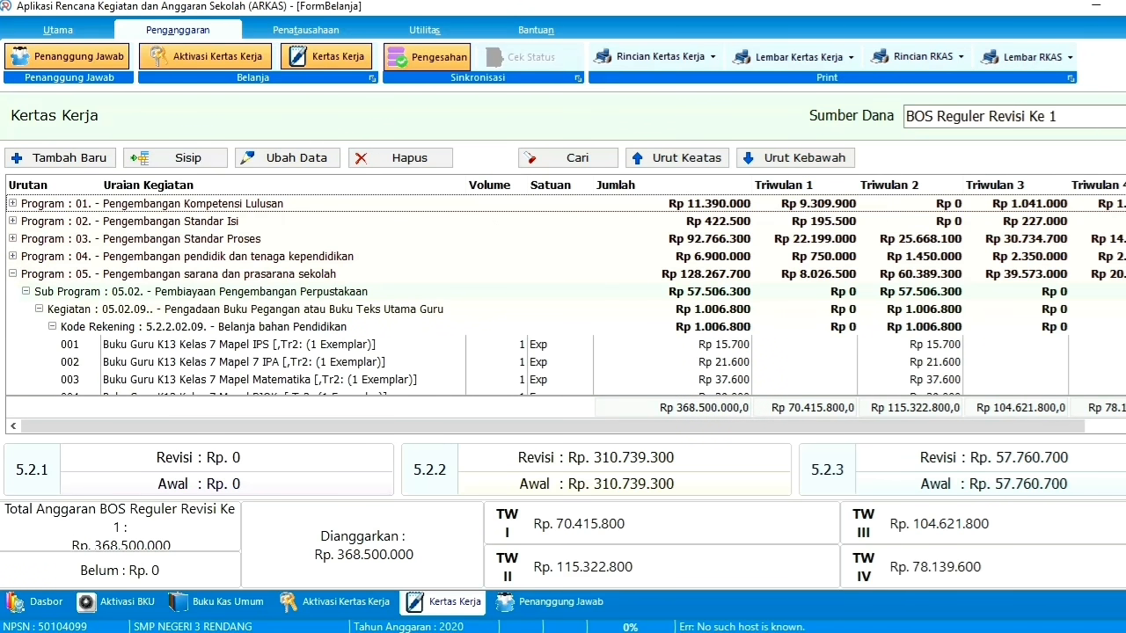
scroll(563, 294, "down", 8)
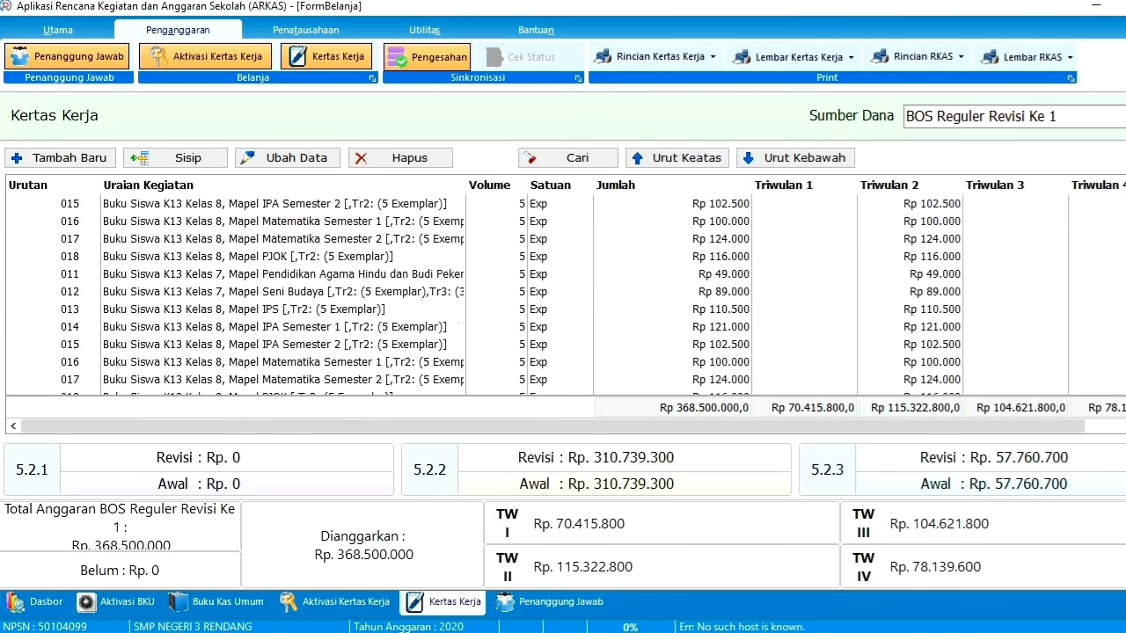
scroll(563, 294, "down", 10)
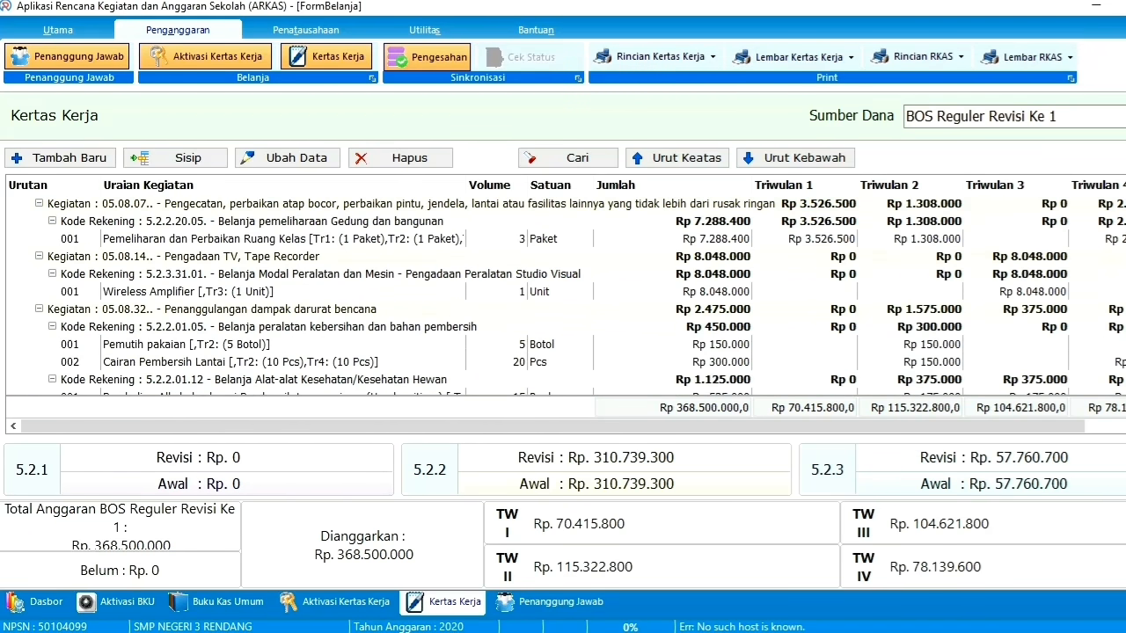
scroll(563, 294, "down", 10)
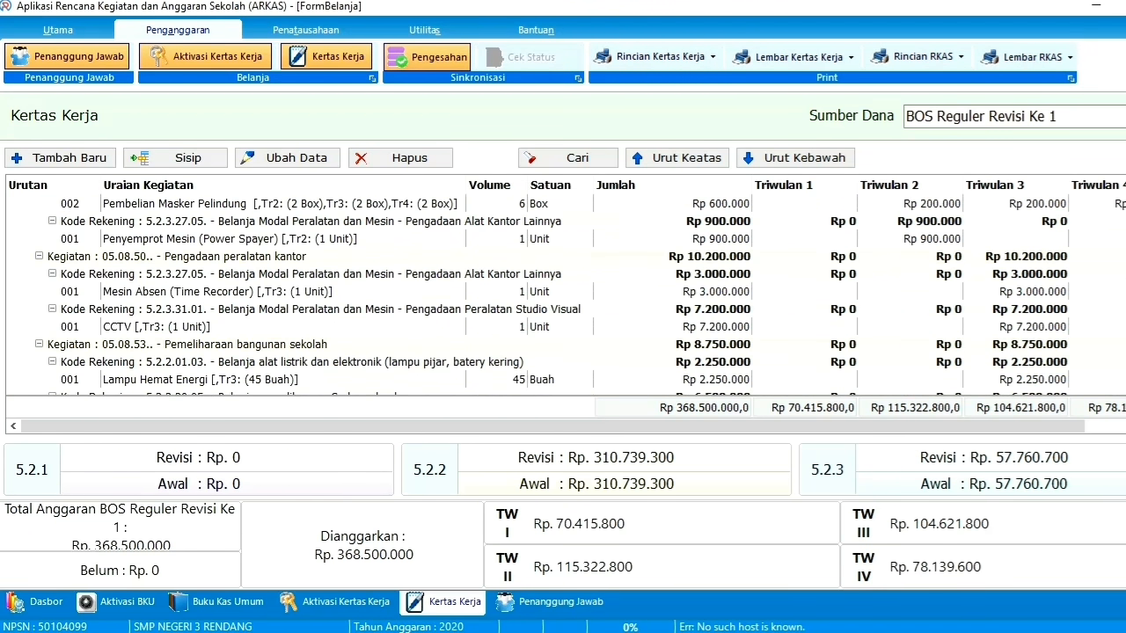
scroll(563, 294, "down", 9)
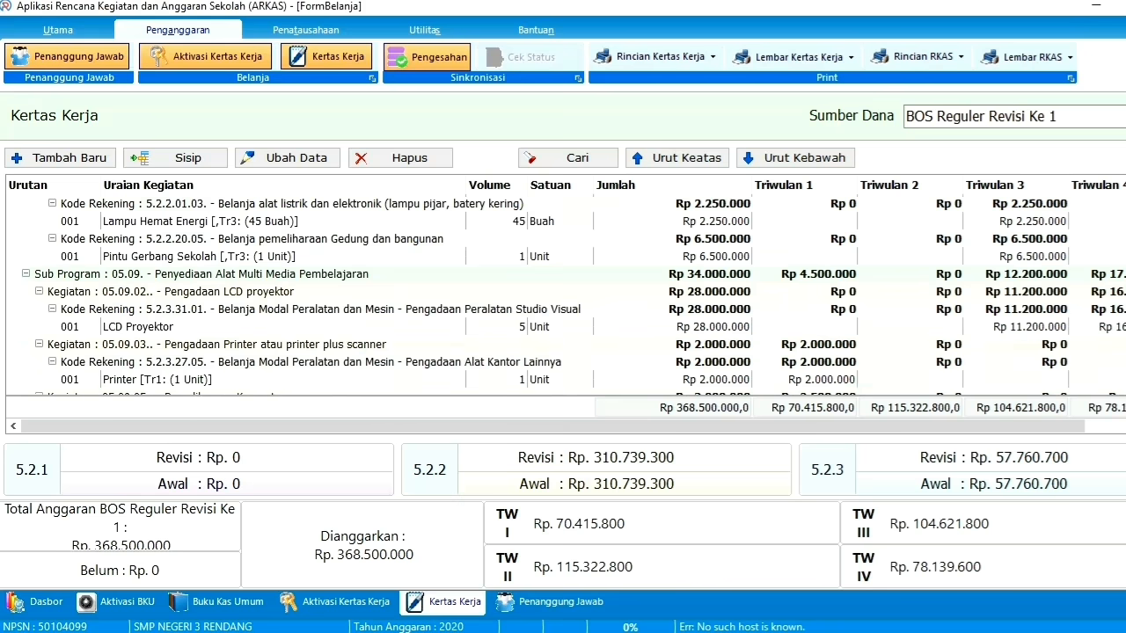
scroll(567, 339, "down", 1)
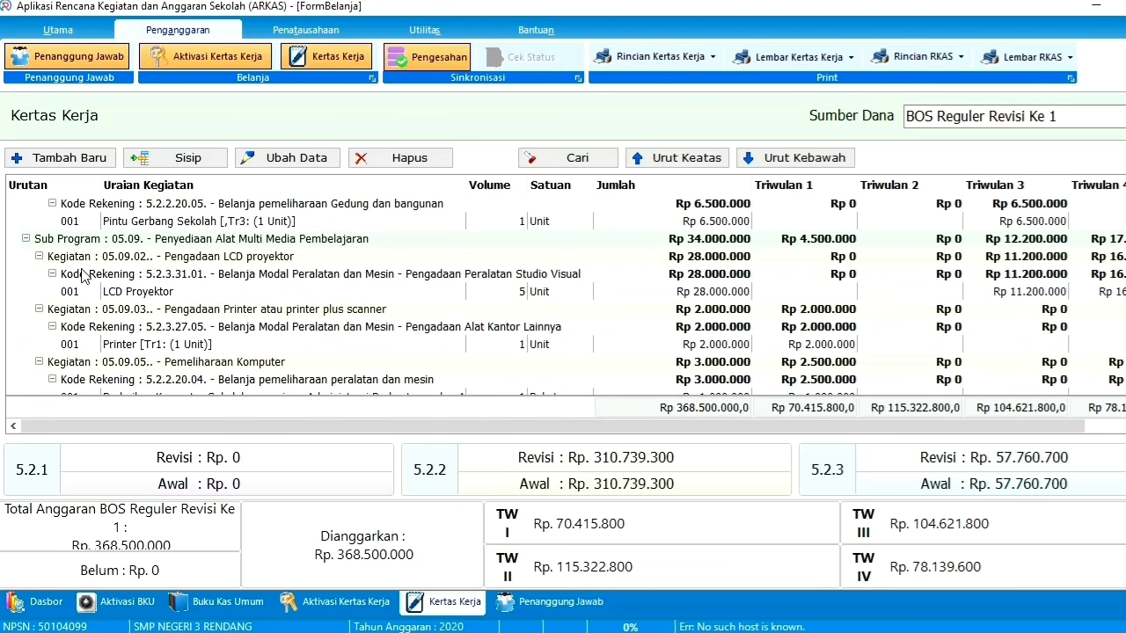
left_click(159, 297)
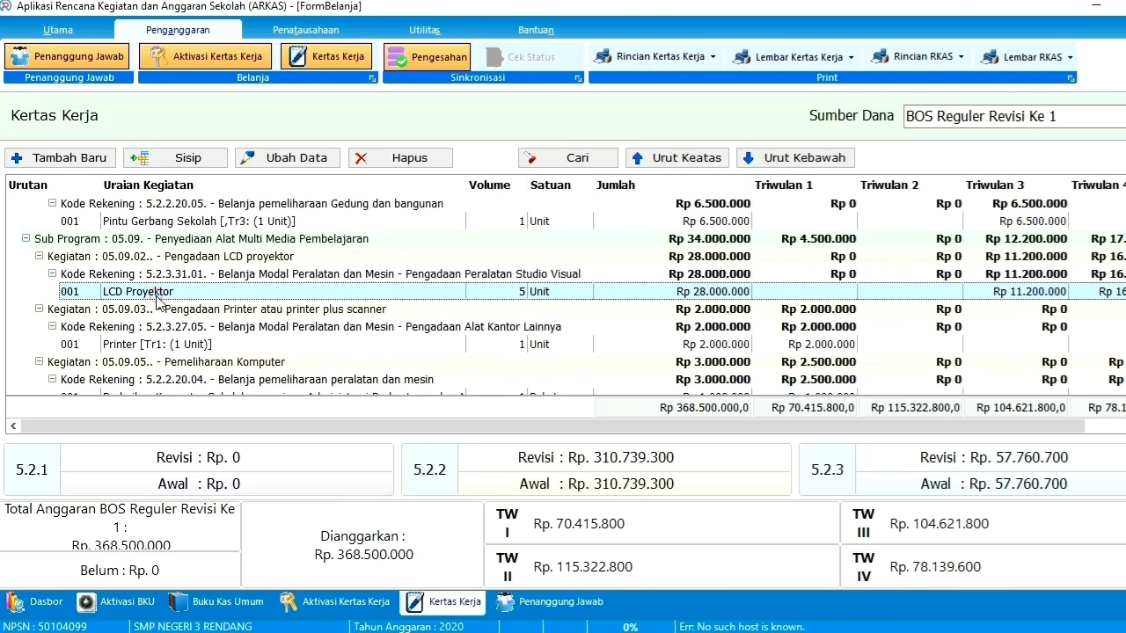
double_click(159, 296)
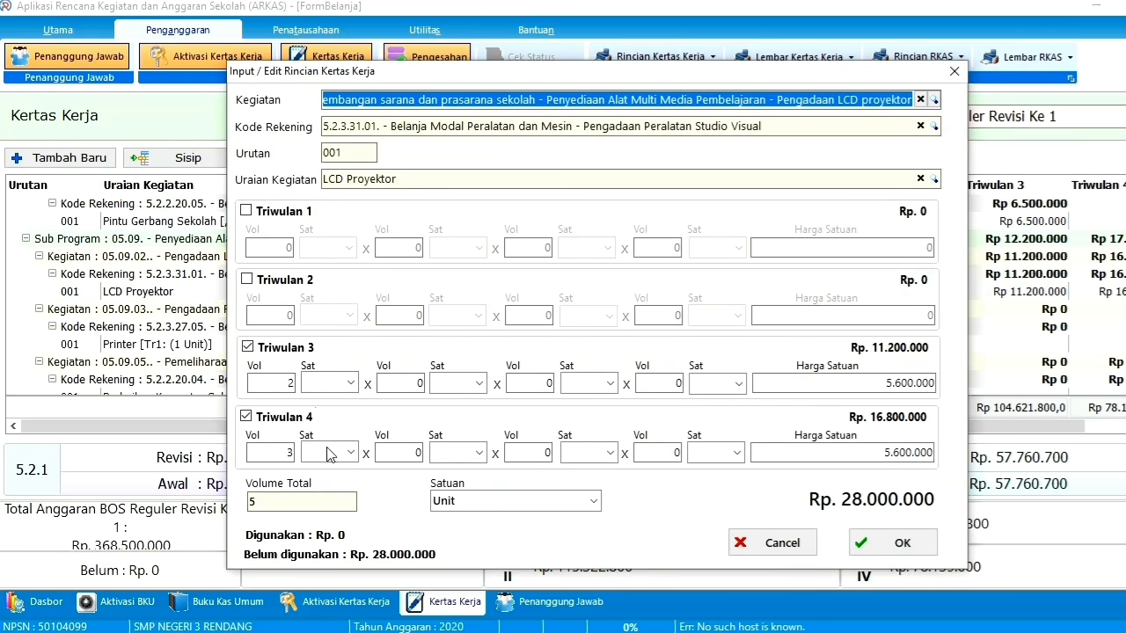
double_click(274, 452)
type("2")
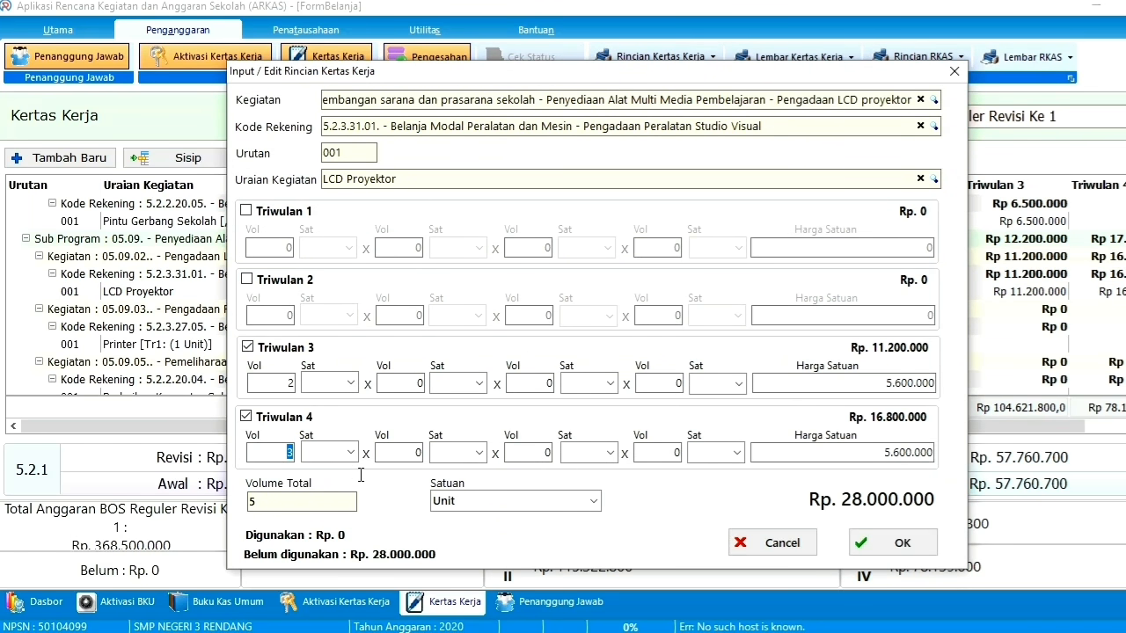
left_click(911, 545)
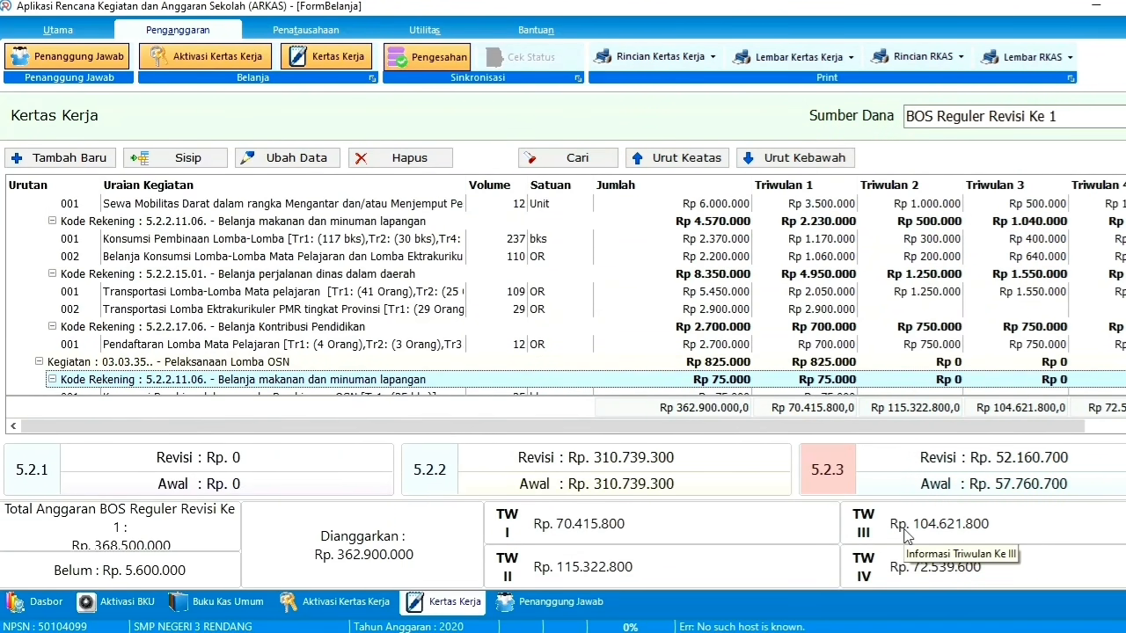
mouse_move(154, 584)
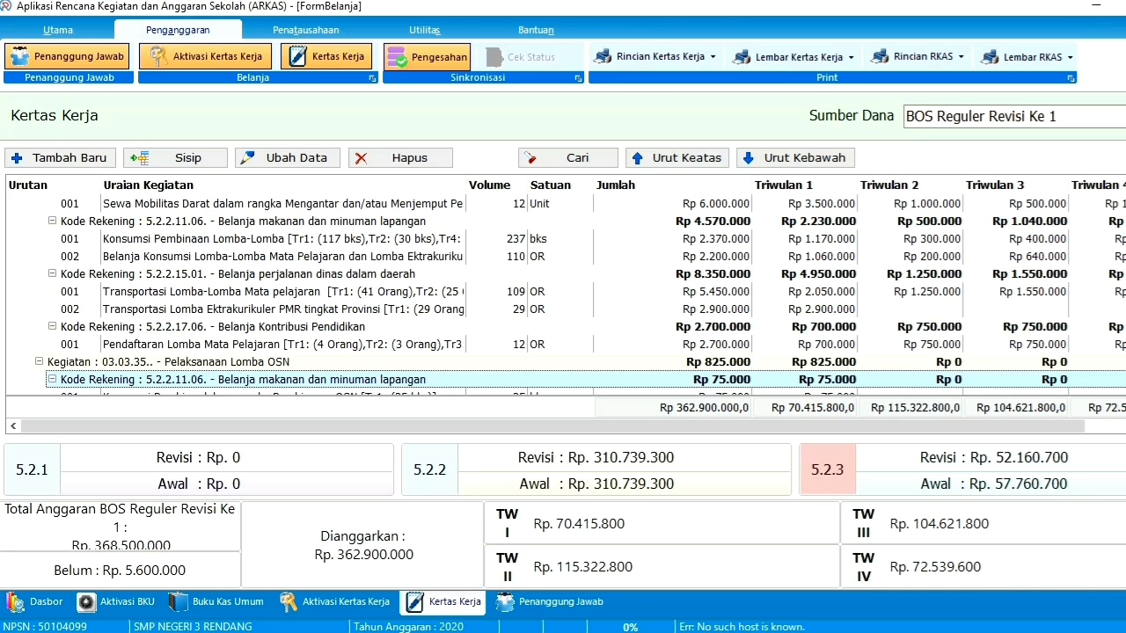
- Set the Triwulan 1 volume of the Fotokopy Administrasi dan Laporan Kegiatan Pemantapan/Tryout item to 100 and save it
scroll(649, 333, "up", 10)
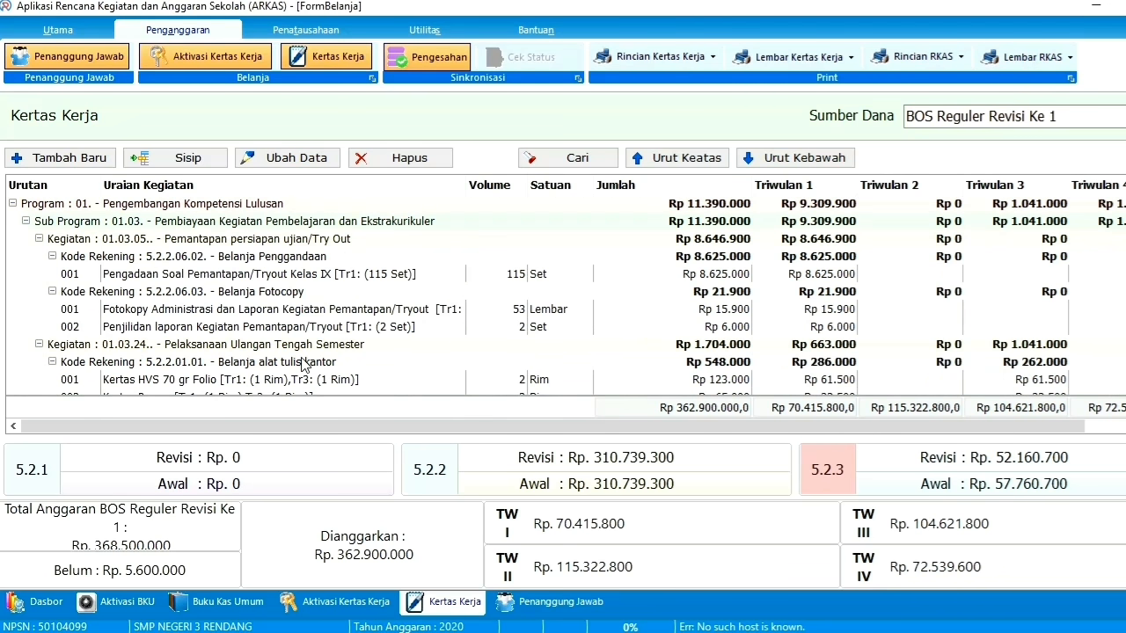
left_click(205, 311)
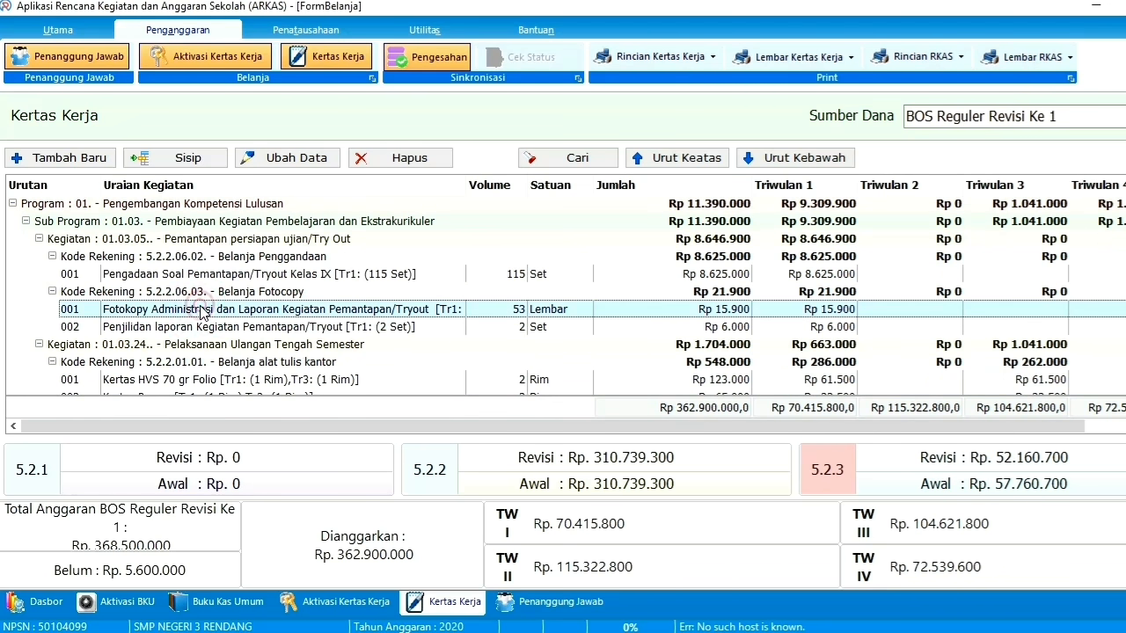
double_click(205, 311)
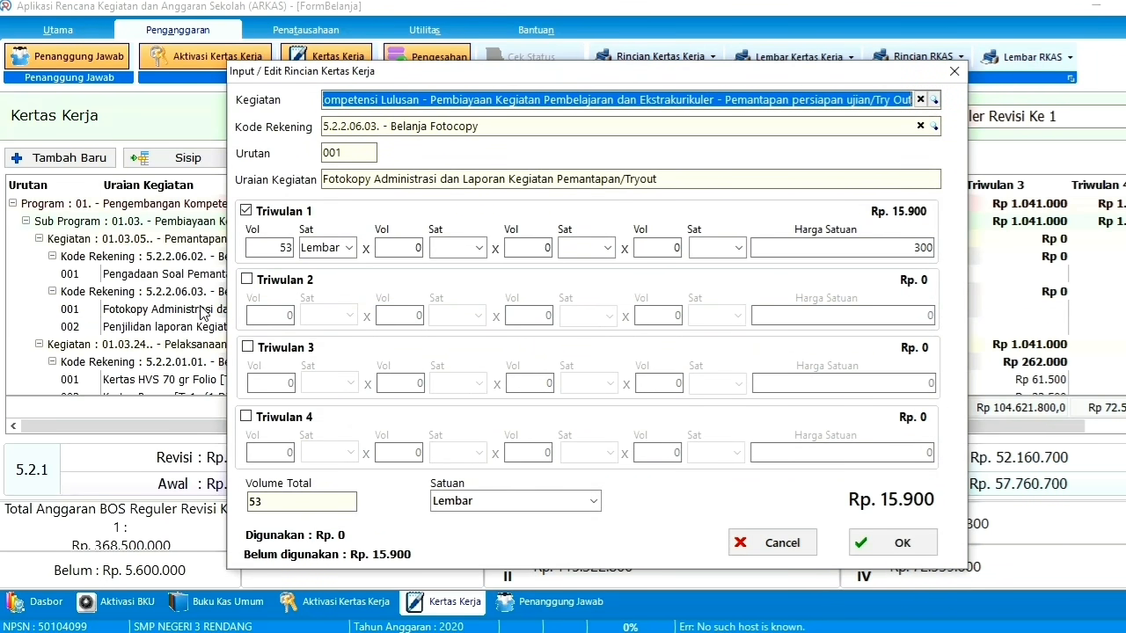
left_click(279, 249)
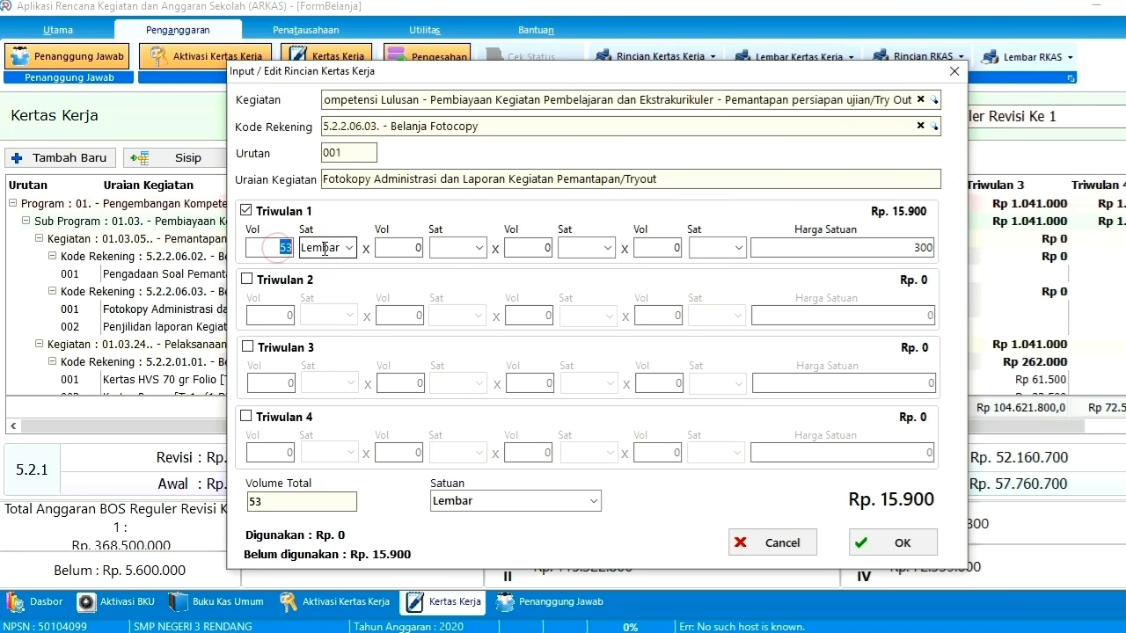
type("1")
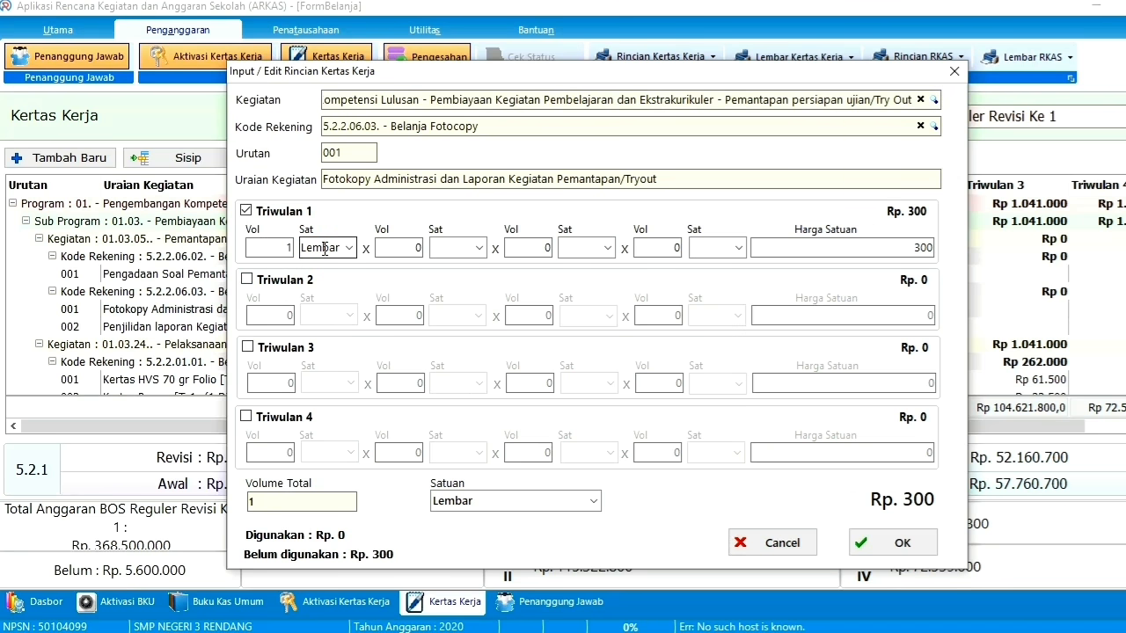
type("00")
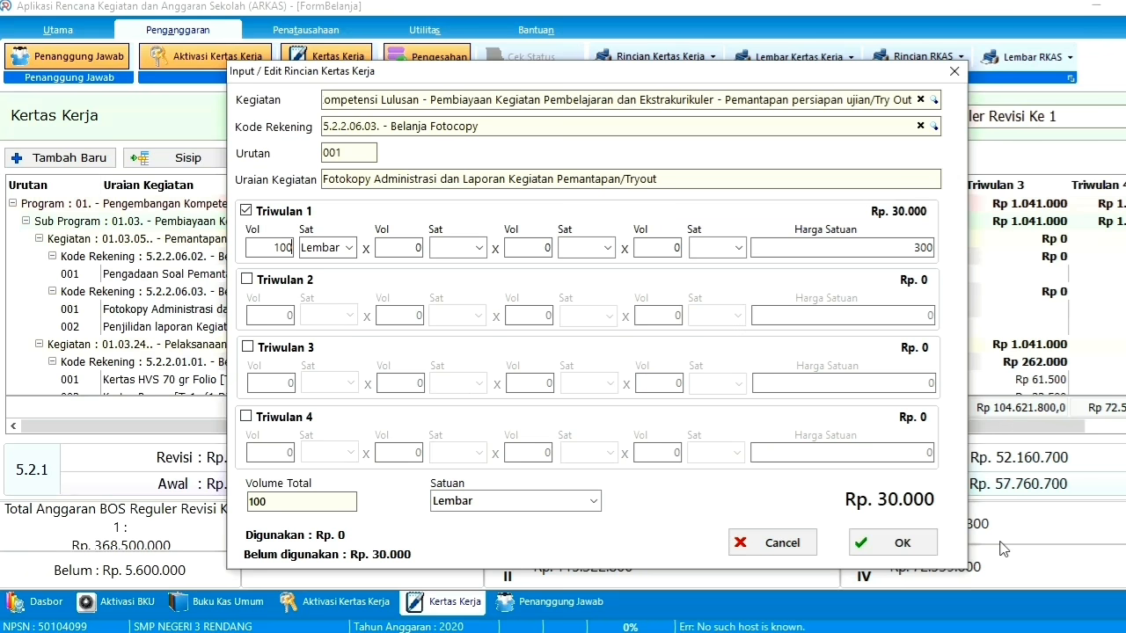
left_click(901, 544)
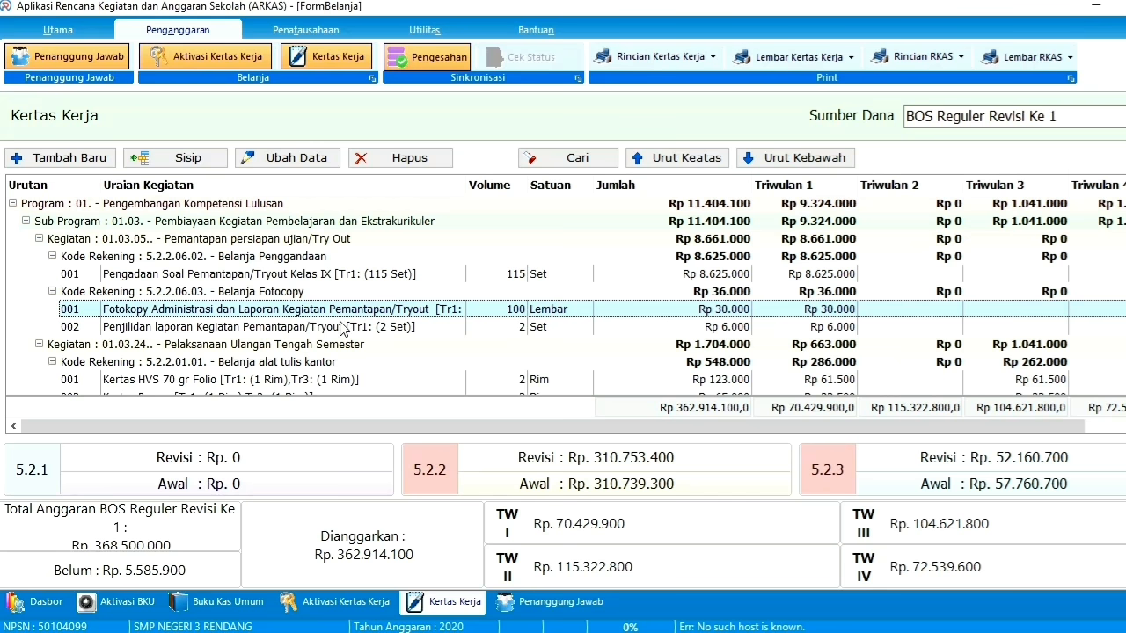
- Set the Triwulan 1 volume of the Fotokopy Administrasi dan Laporan Kegiatan Pemantapan/Tryout item back to 53 and save it
double_click(180, 310)
double_click(272, 249)
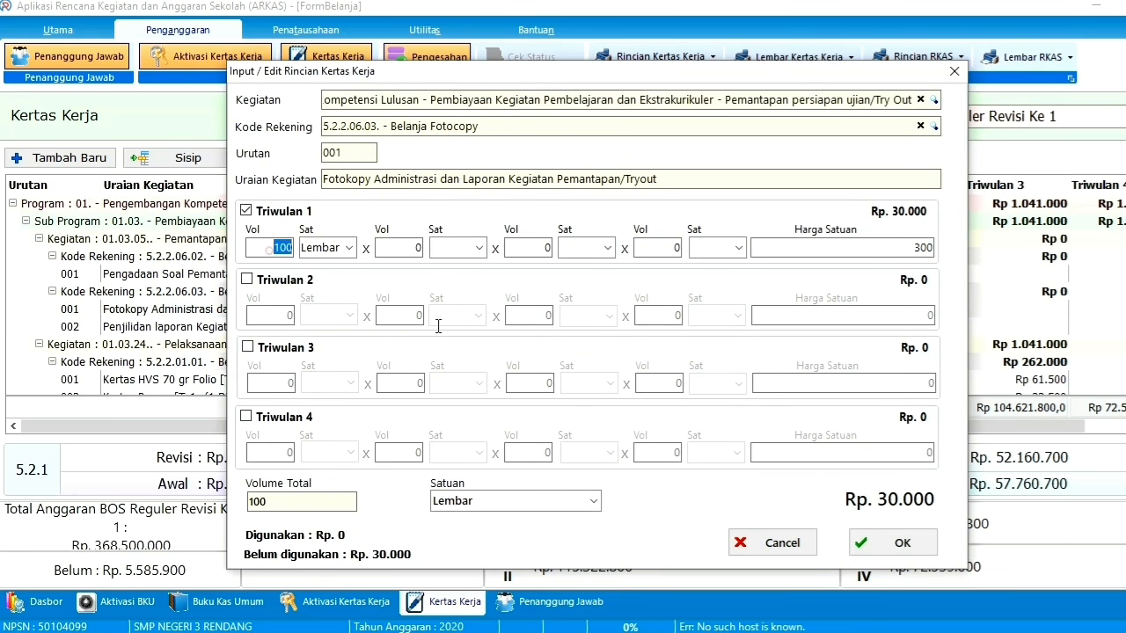
type("53")
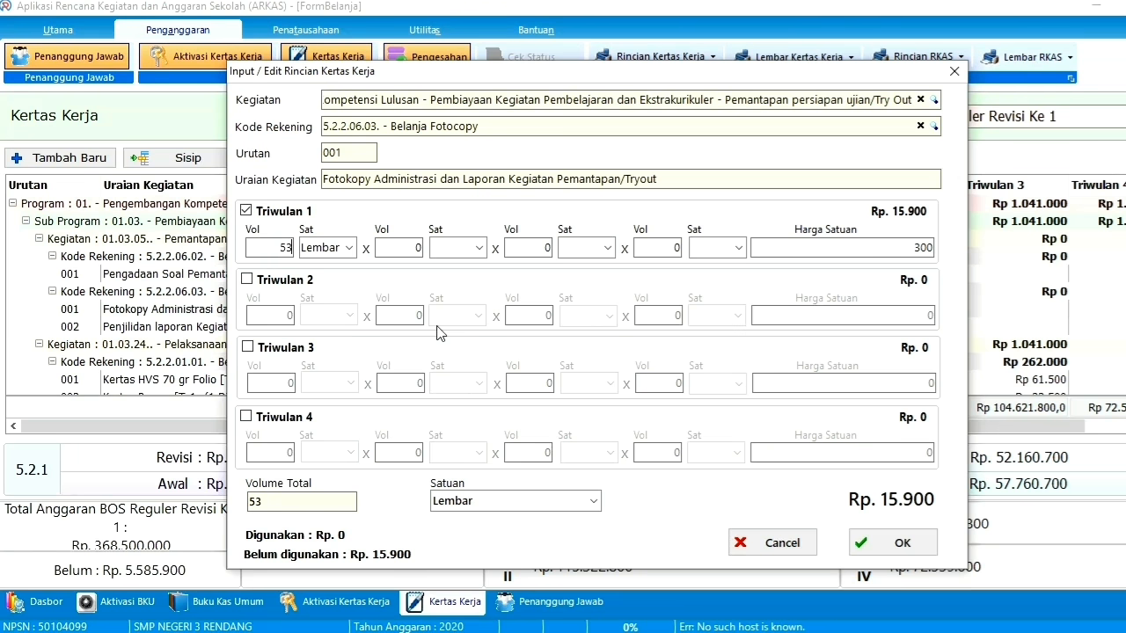
left_click(904, 546)
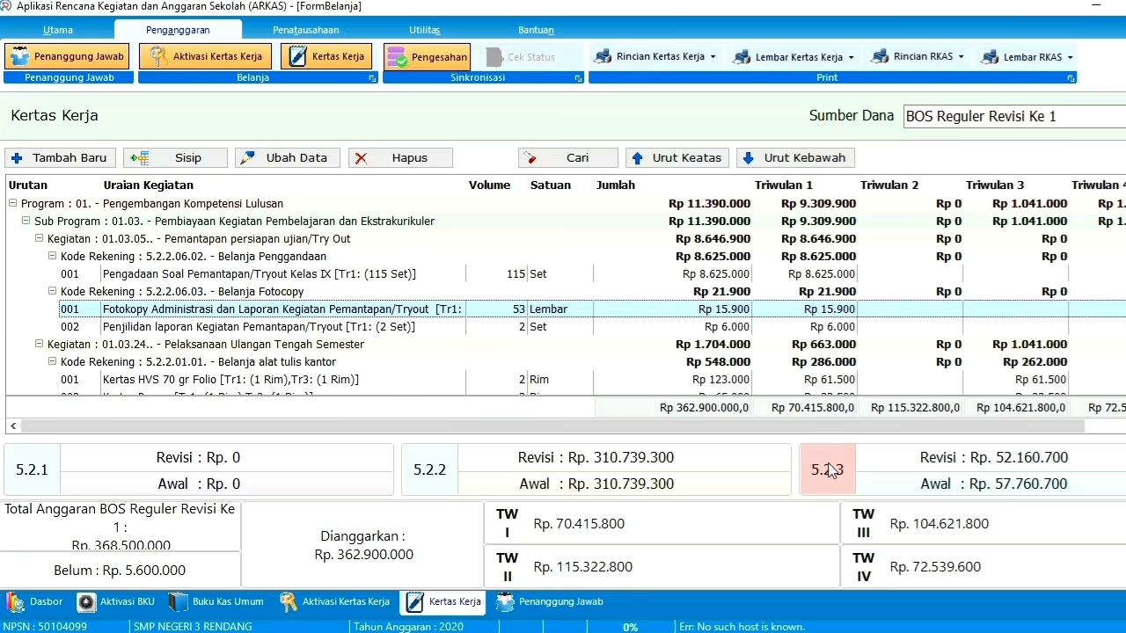
- Collapse Programs 01 through 06 in the worksheet
left_click(12, 203)
left_click(13, 221)
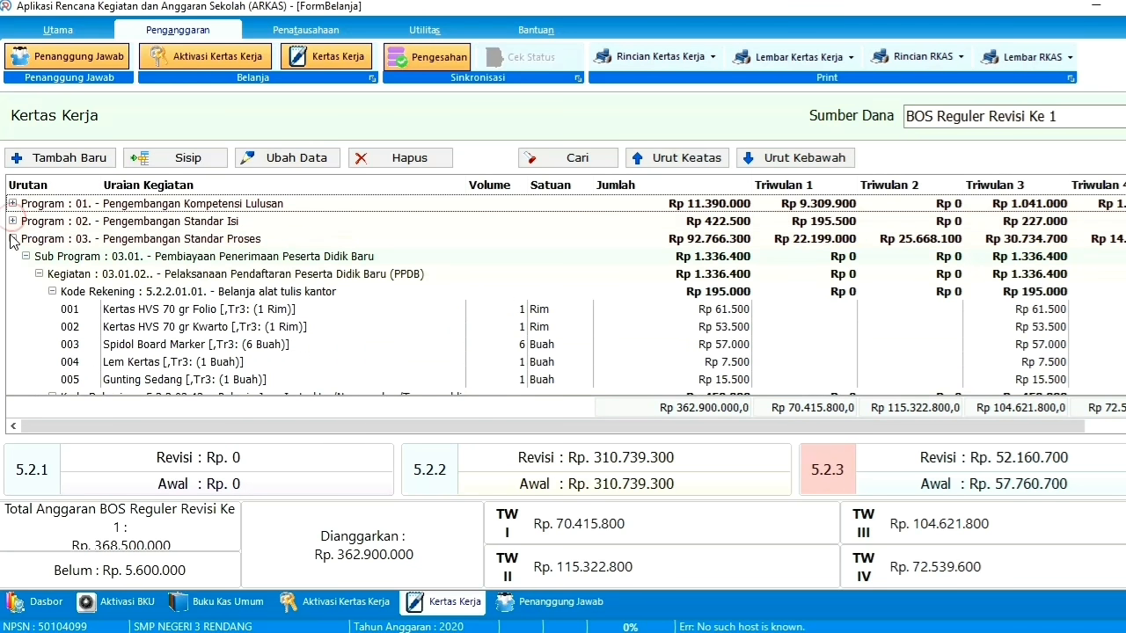
left_click(12, 239)
left_click(12, 256)
left_click(12, 274)
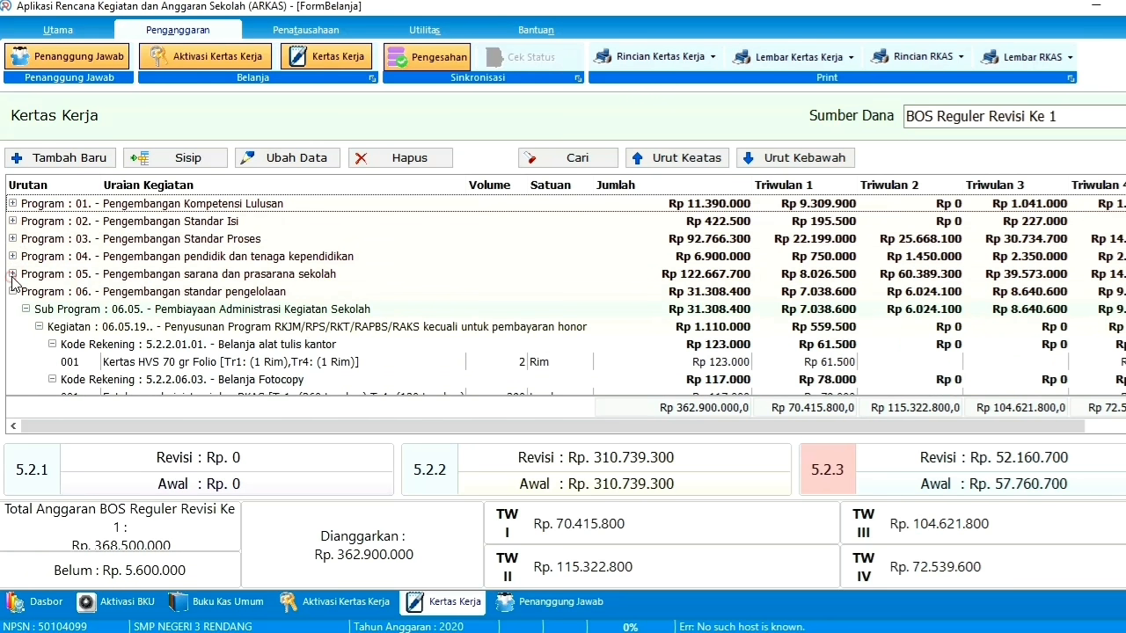
left_click(12, 292)
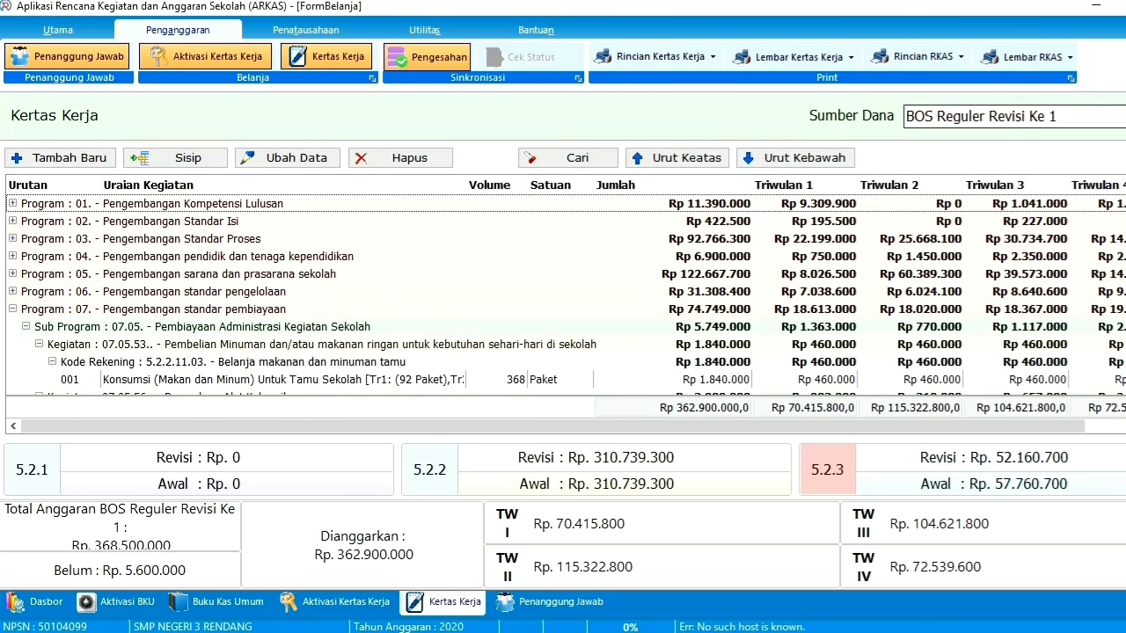
- Look through the expanded items under Programs 07 and 08 for entries that could be revised
scroll(562, 299, "down", 7)
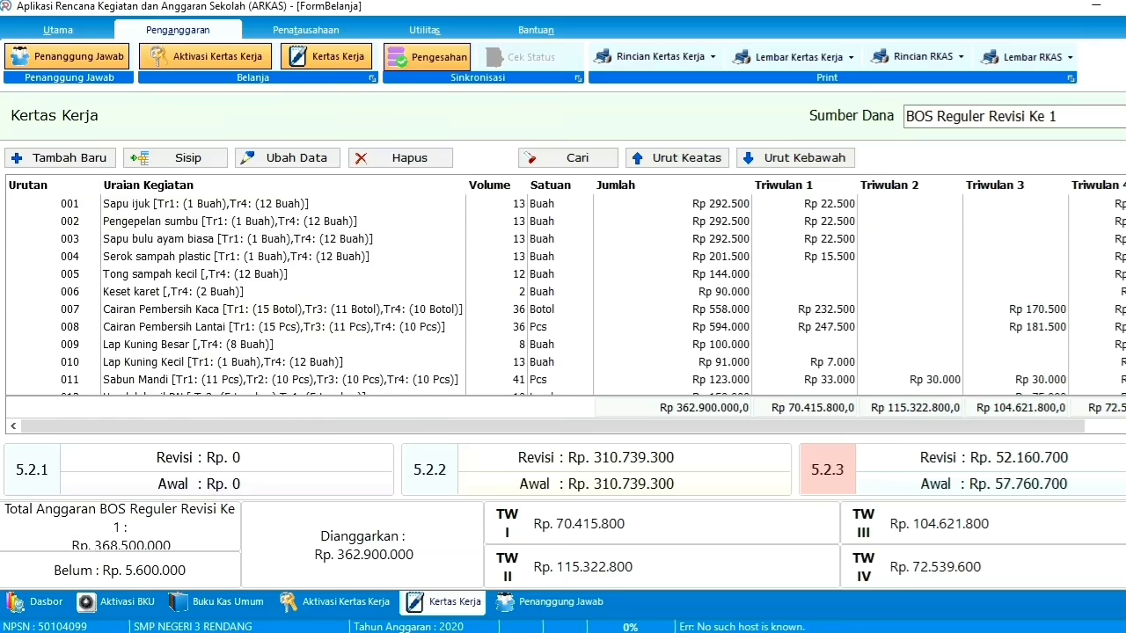
scroll(563, 297, "up", 3)
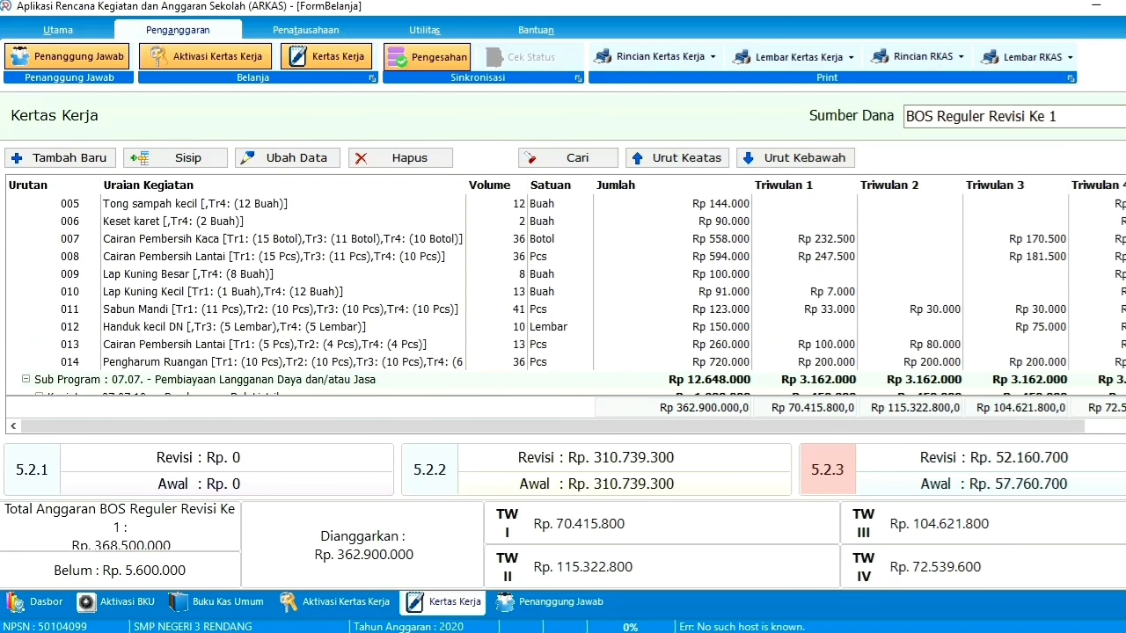
scroll(563, 297, "down", 4)
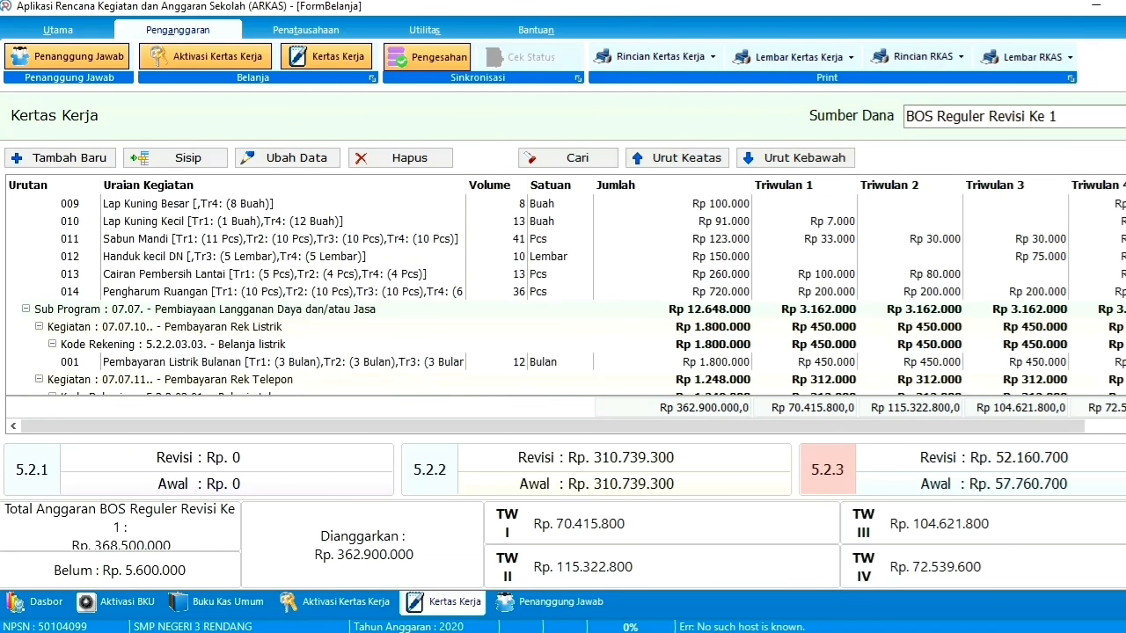
scroll(563, 296, "down", 3)
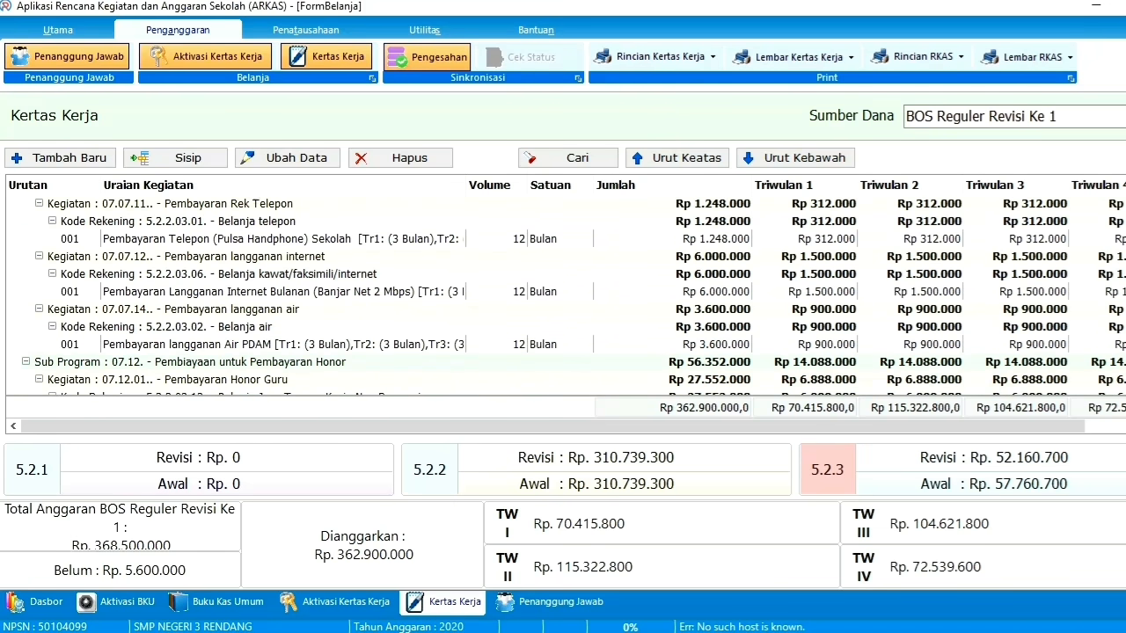
scroll(563, 296, "down", 10)
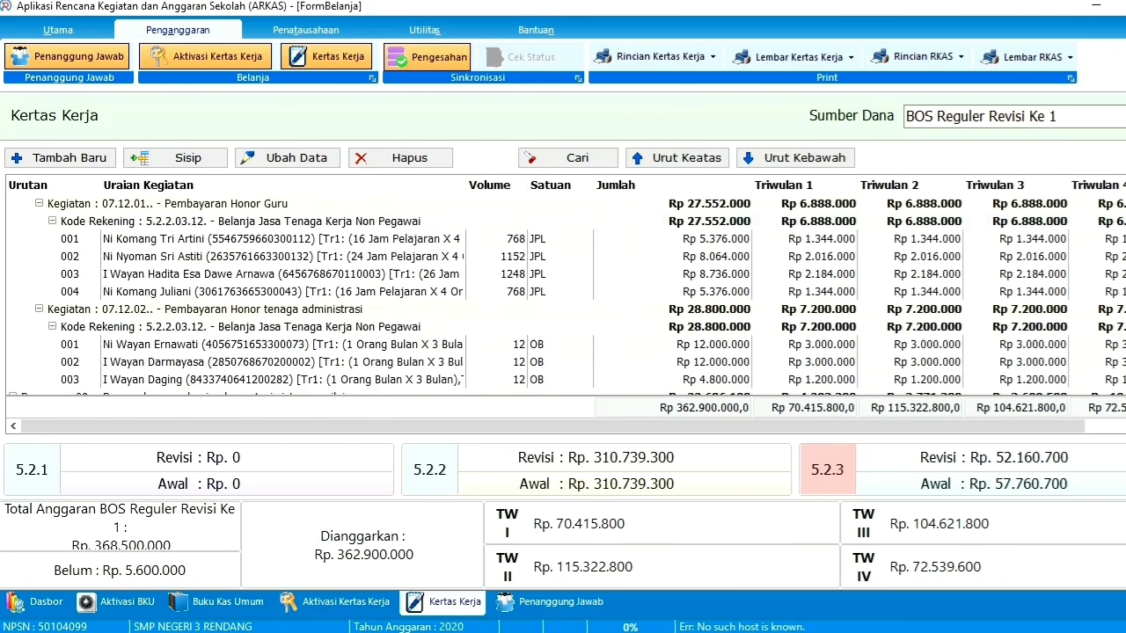
scroll(563, 296, "down", 10)
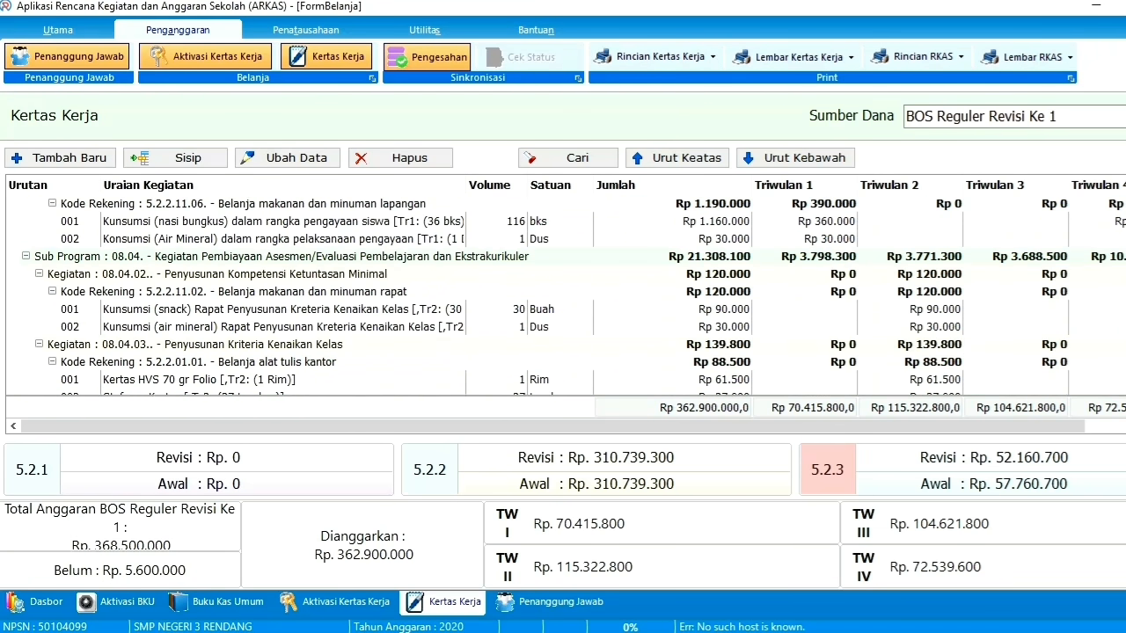
scroll(563, 297, "down", 8)
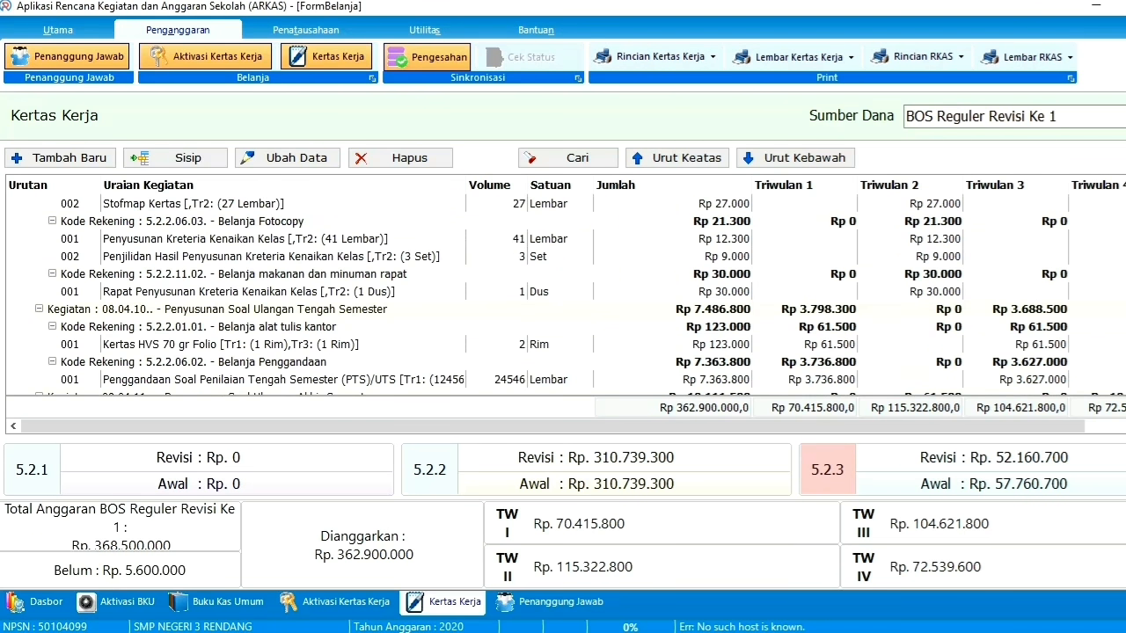
scroll(563, 297, "up", 20)
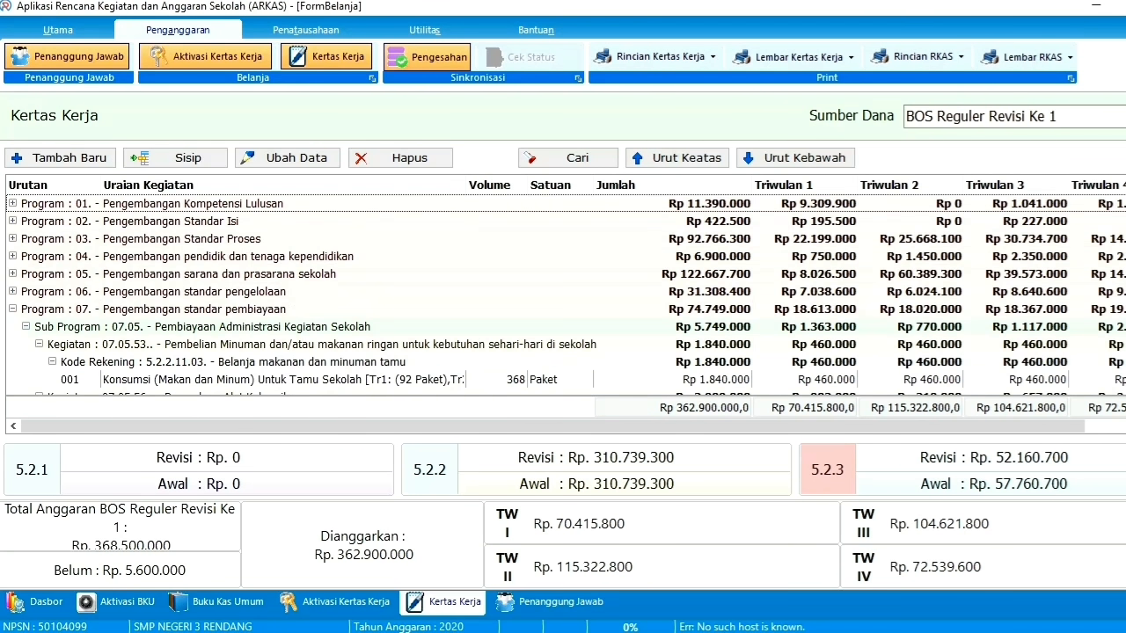
- Collapse Program 07, expand Program 05 and go down to the account codes under Kegiatan 05.08.50, Pengadaan peralatan kantor
left_click(14, 310)
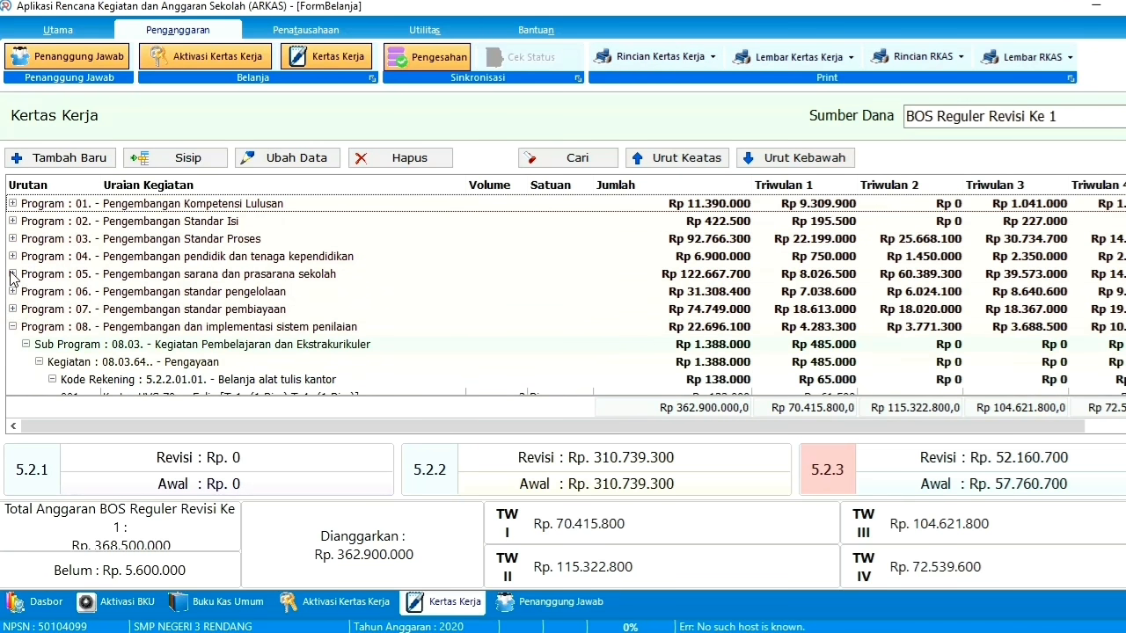
left_click(12, 273)
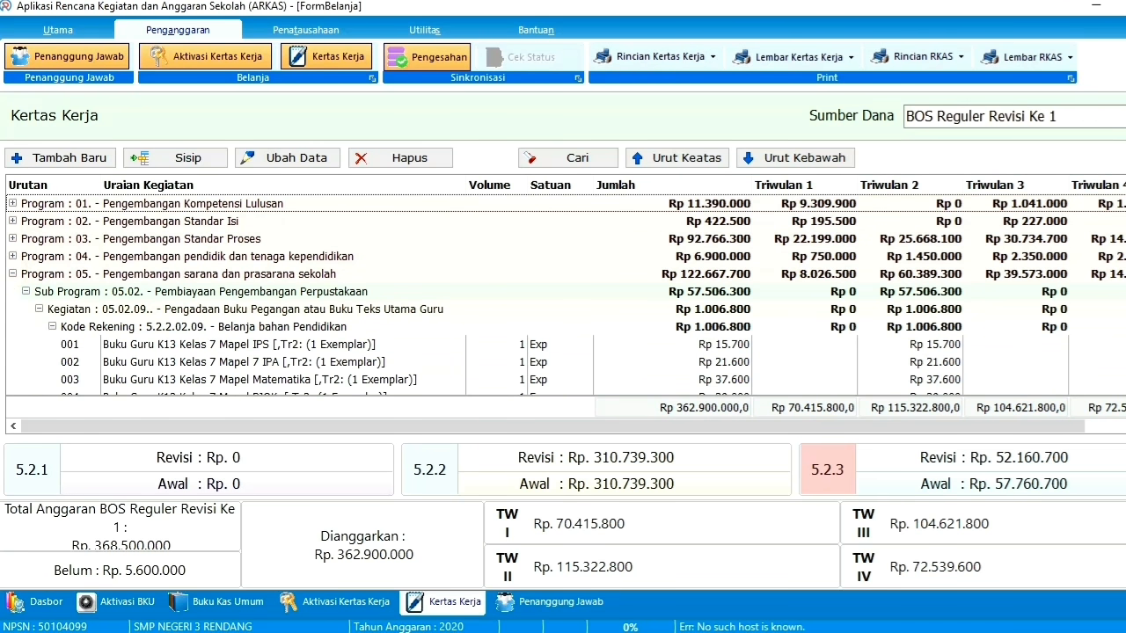
scroll(563, 295, "down", 20)
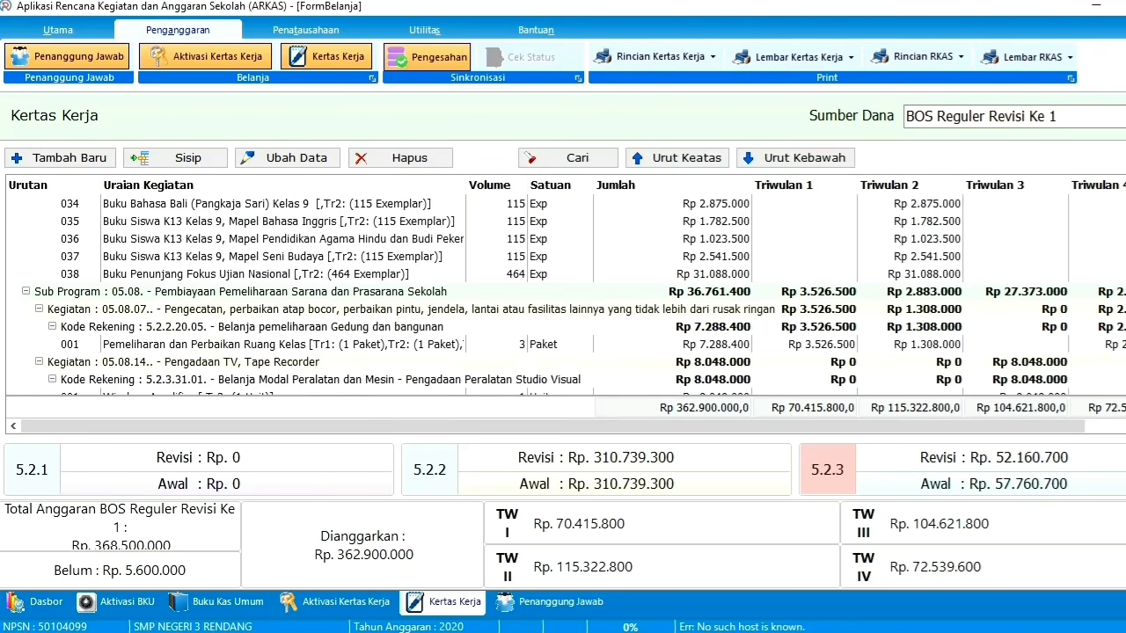
scroll(563, 295, "down", 2)
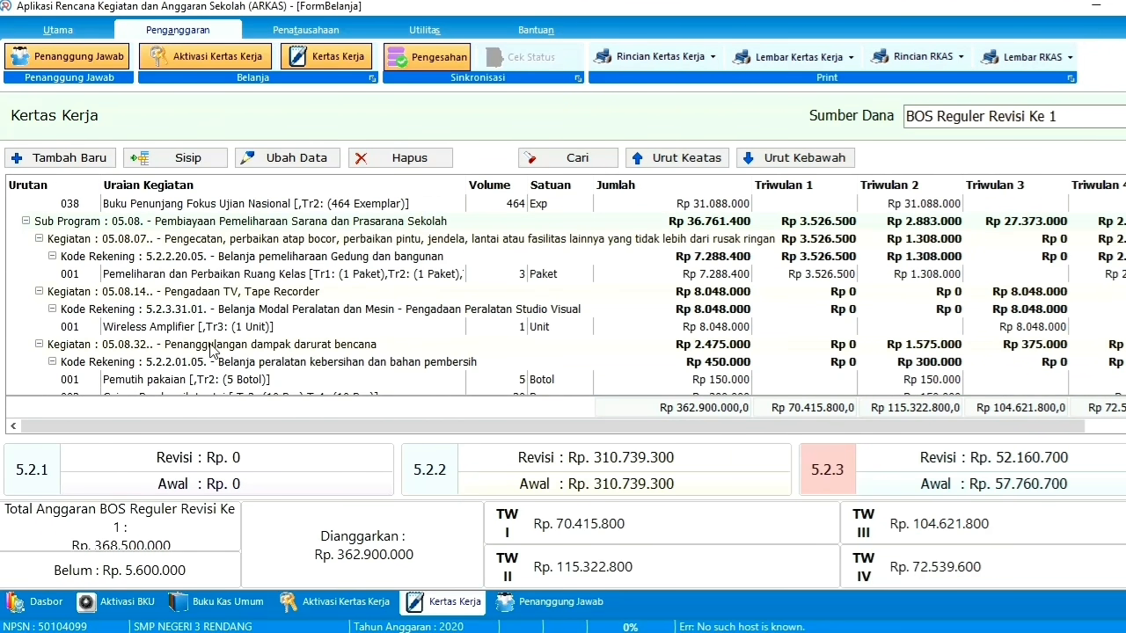
left_click(143, 315)
key("Down")
key("Down")
key("Down")
key("Down")
key("Down")
key("Down")
key("Down")
key("Down")
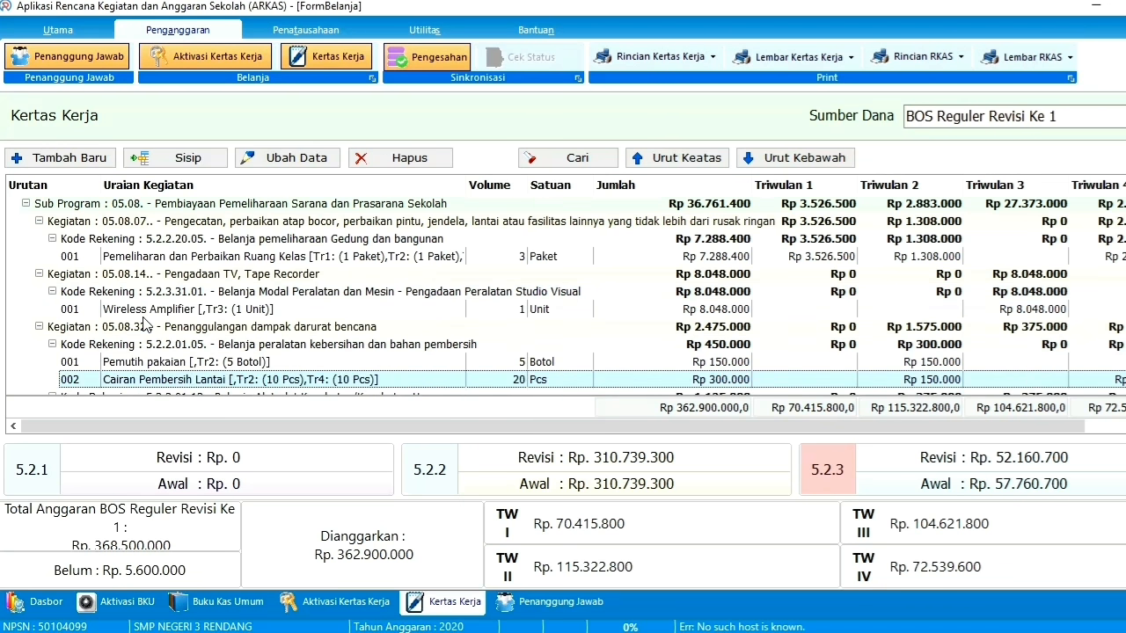
key("Down")
key("Down")
key("Down")
key("Down")
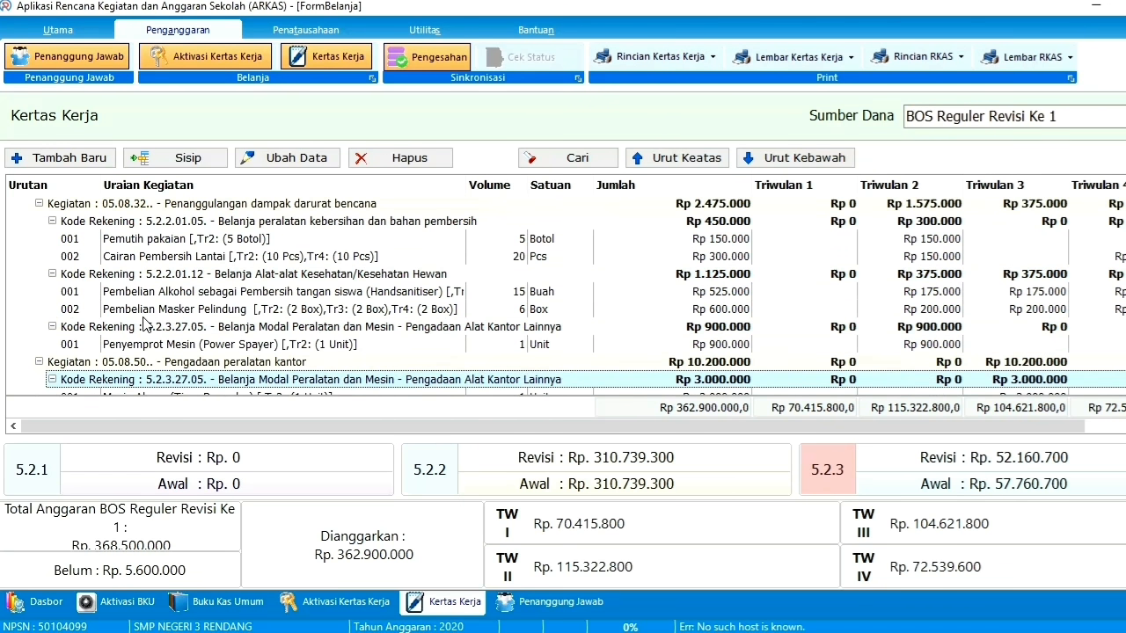
key("Down")
key("Down")
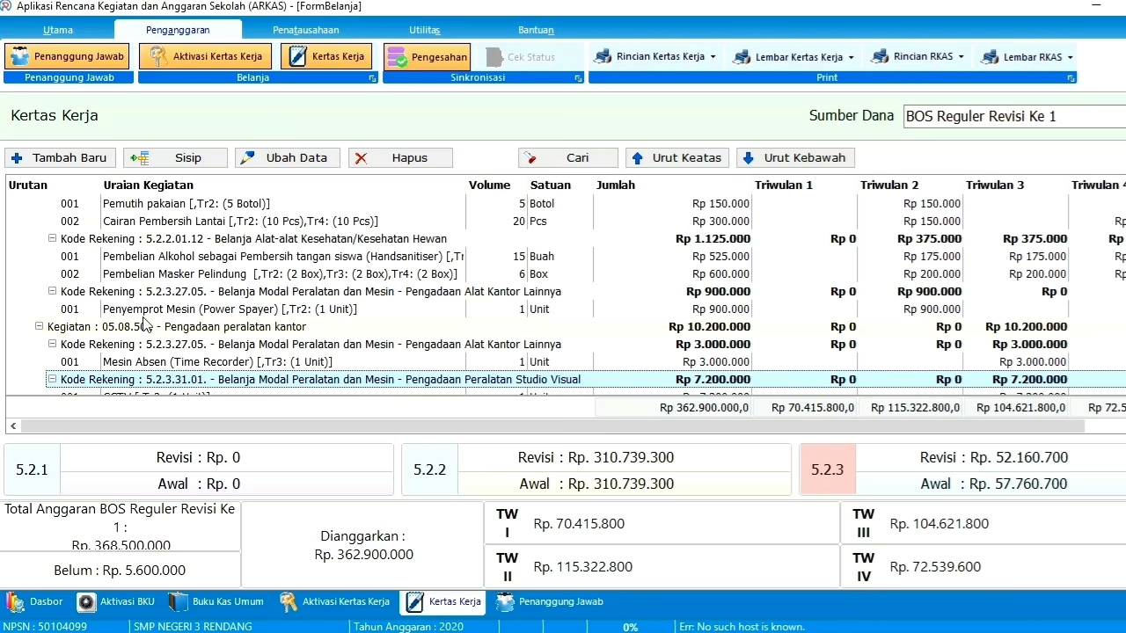
- Set the Triwulan 3 unit price of the Mesin Absen (Time Recorder) item to 5.300.000 and save the entry
left_click(169, 362)
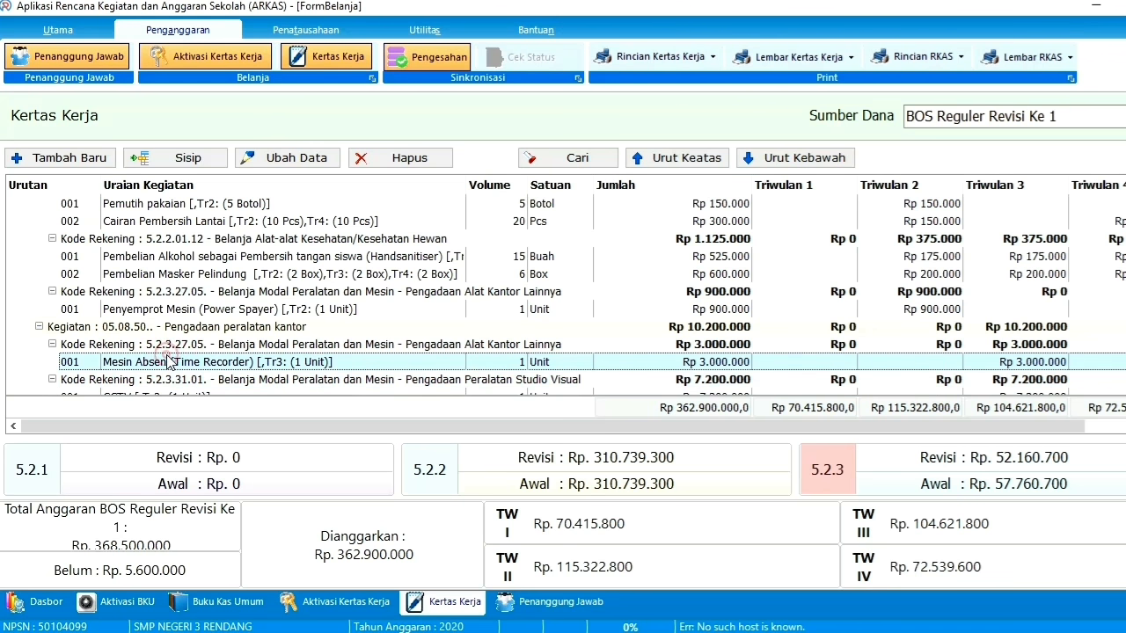
double_click(169, 362)
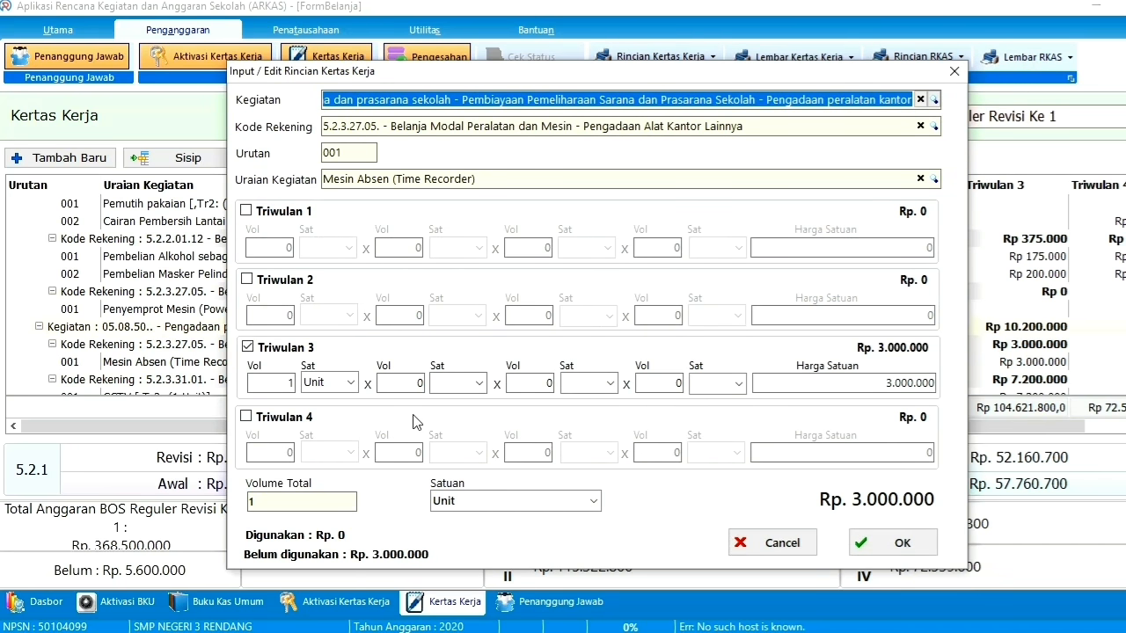
left_click(883, 384)
double_click(884, 384)
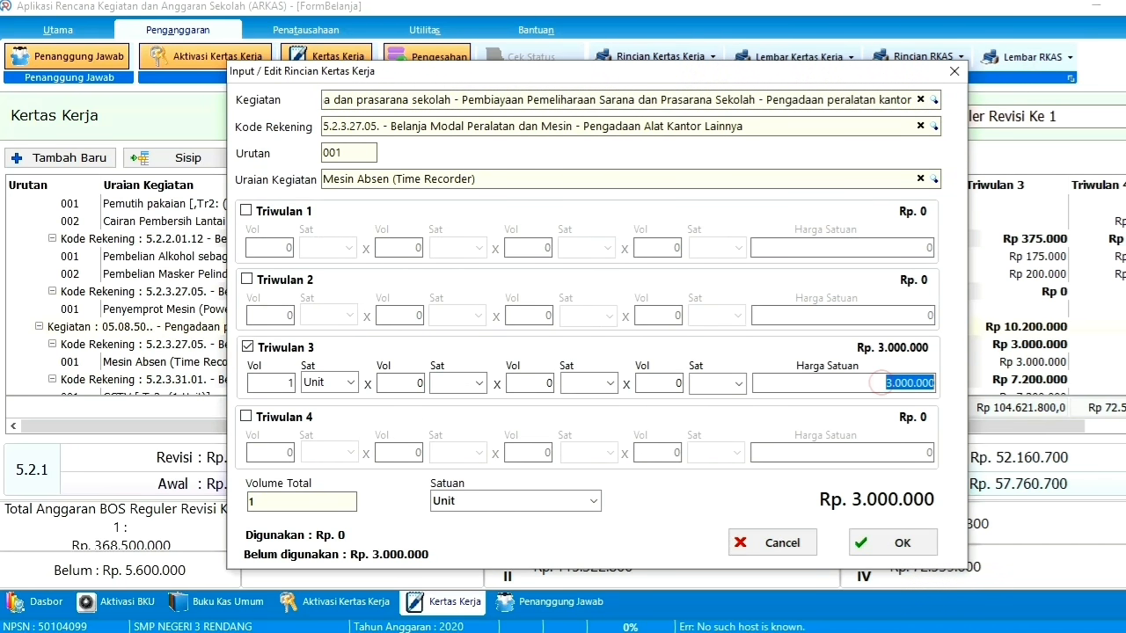
type("5300000")
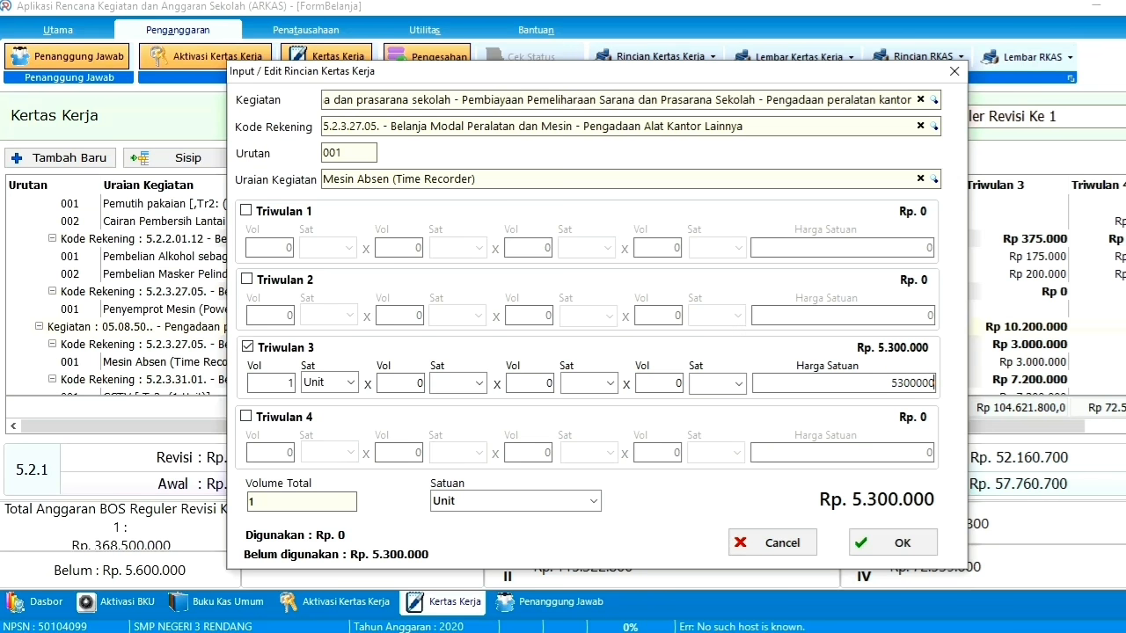
left_click(902, 550)
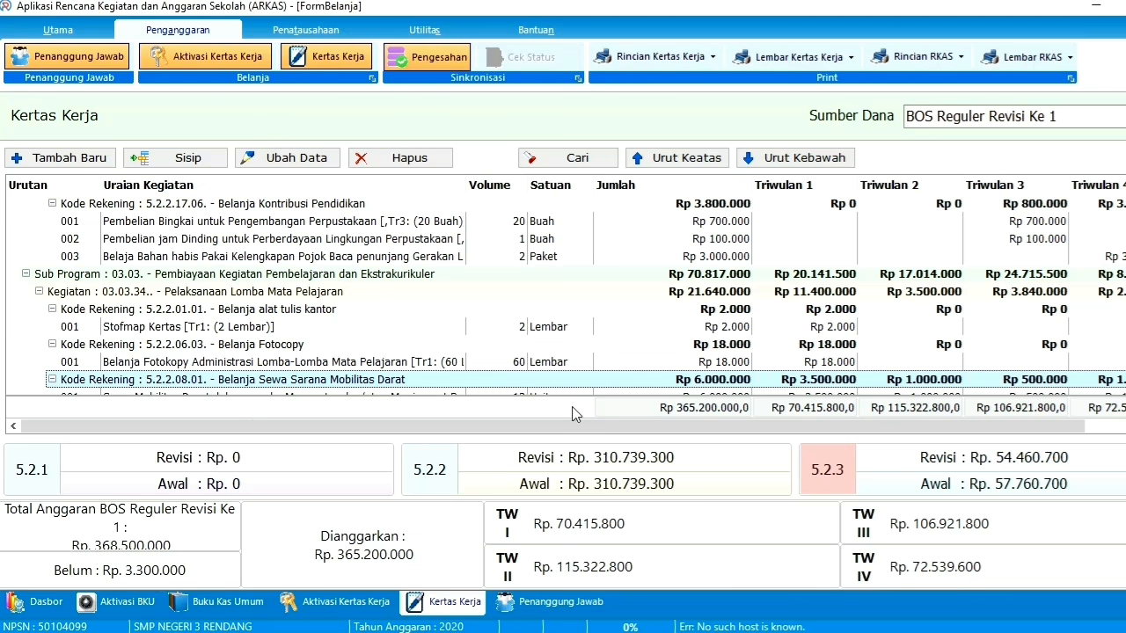
- Collapse Programs 01 through 08 again so the worksheet lists only program rows
scroll(527, 290, "up", 10)
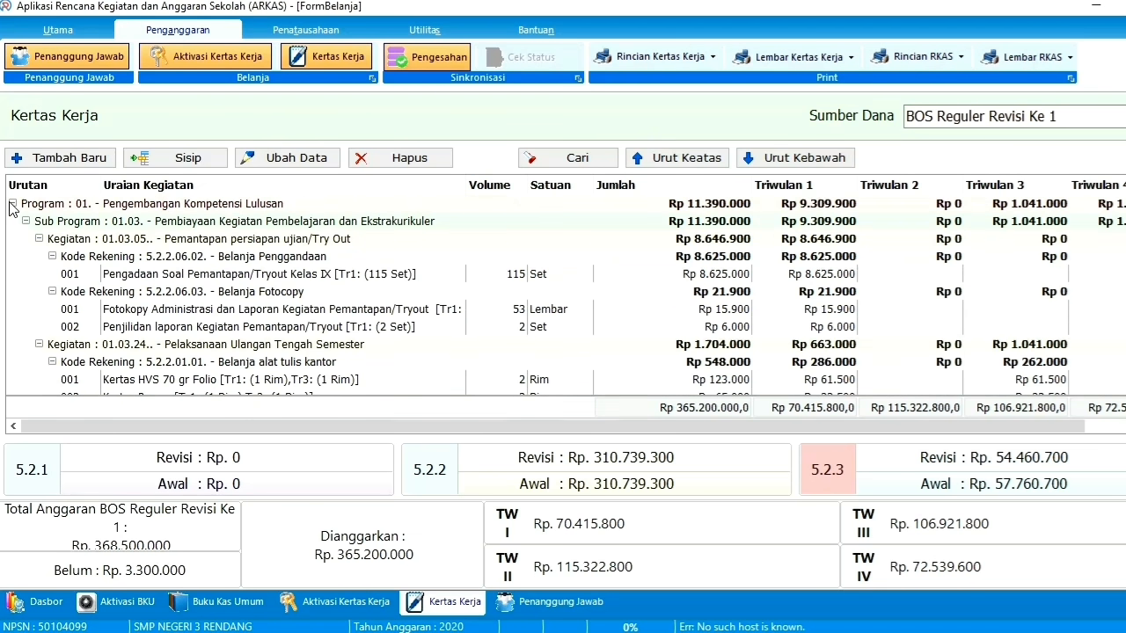
left_click(13, 203)
left_click(13, 221)
left_click(12, 238)
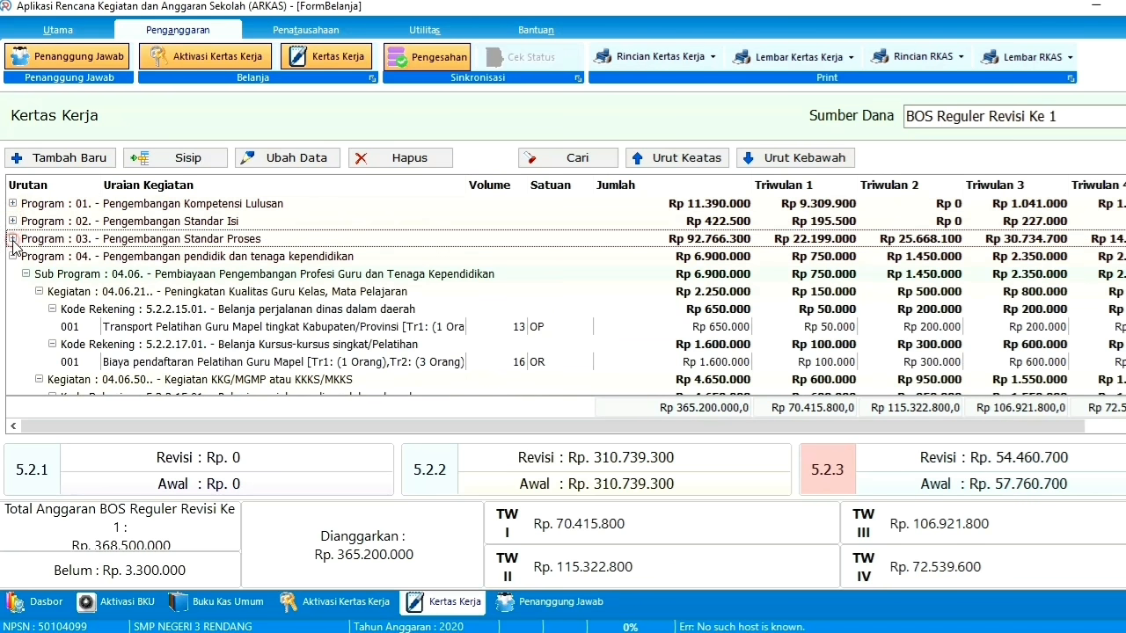
left_click(12, 256)
left_click(12, 274)
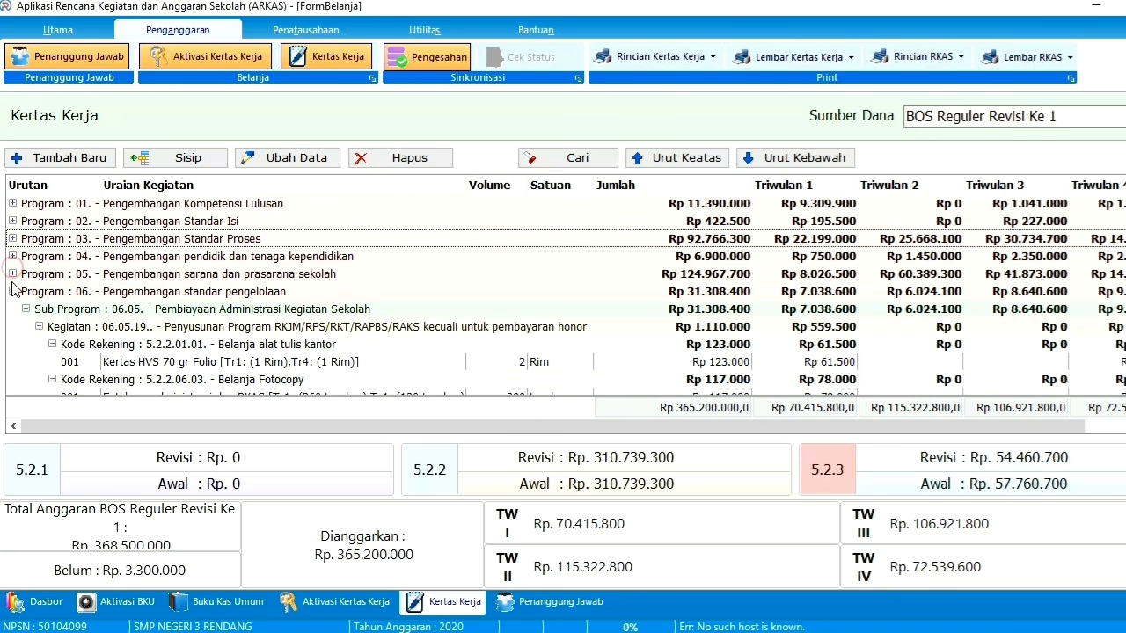
left_click(12, 291)
left_click(12, 309)
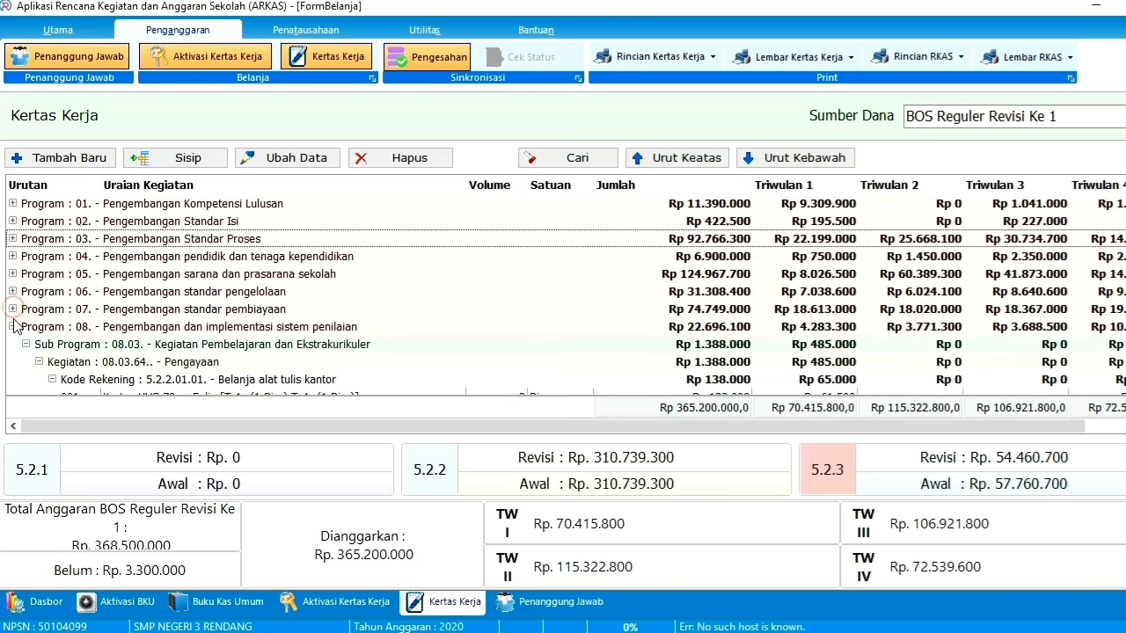
left_click(12, 326)
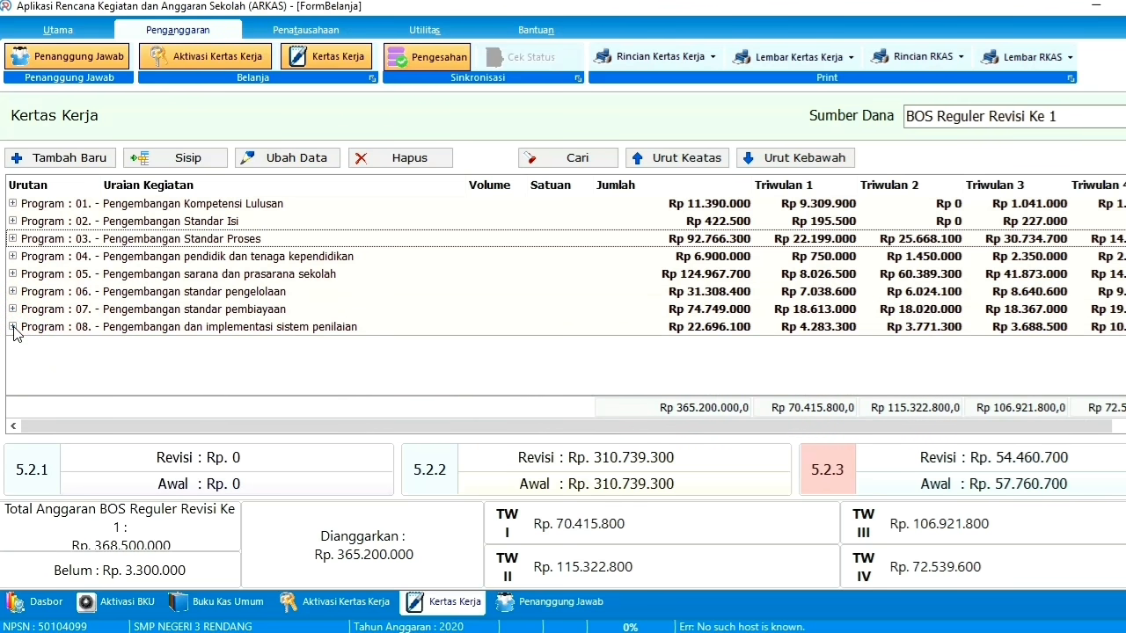
- Expand Program 05 and go through its items to Wireless Amplifier under Kegiatan 05.08.14, Pengadaan TV, Tape Recorder
left_click(12, 273)
left_click(197, 344)
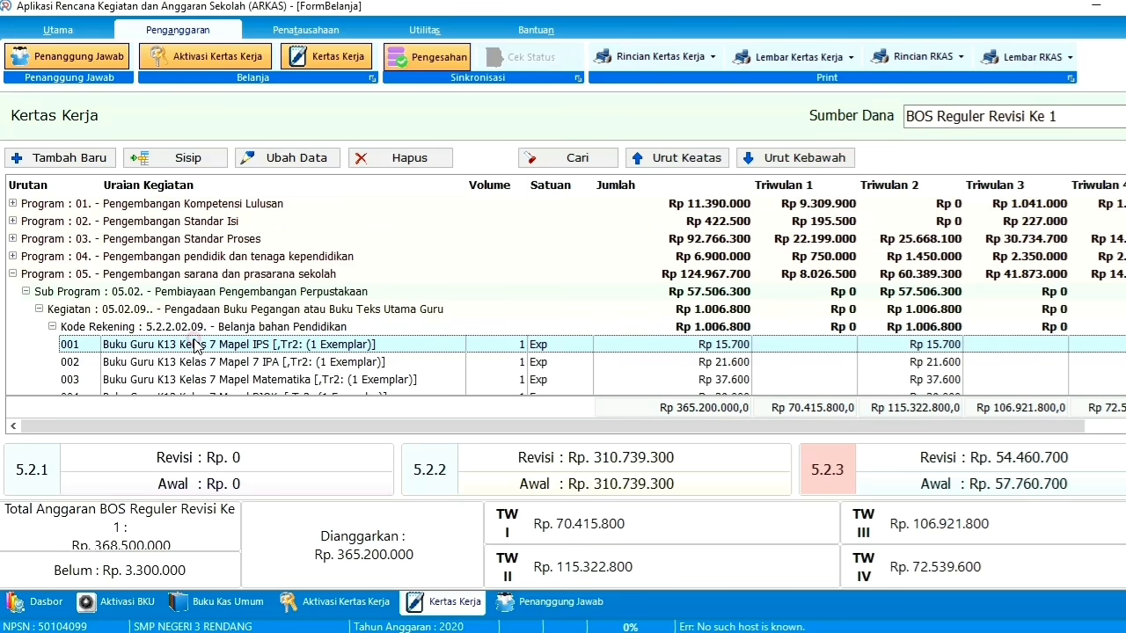
key("Down")
key("Down")
key("Down")
key("Down")
key("Down")
key("Down")
key("Down")
key("Down")
key("Down")
key("Down")
key("Down")
key("Down")
key("Down")
key("Down")
key("Down")
key("Down")
key("Down")
key("Down")
key("Down")
key("Down")
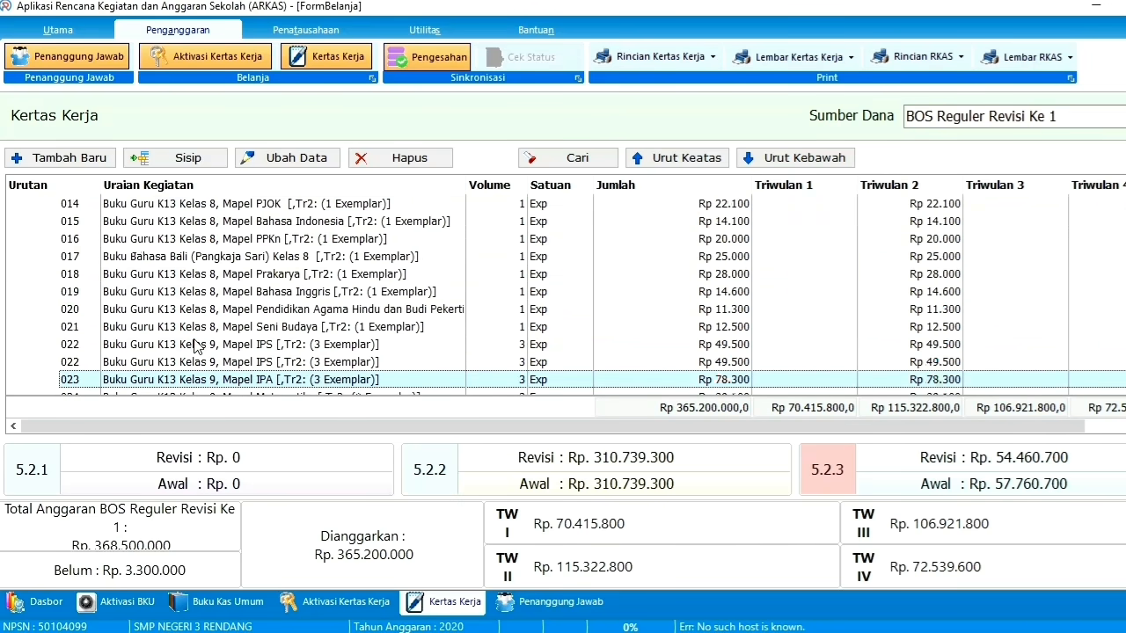
key("Down")
key("Down")
key("Down")
key("Down")
key("Down")
key("Down")
key("Down")
key("Down")
key("Down")
key("Down")
key("Down")
key("Down")
key("Down")
key("Down")
key("Down")
key("Down")
key("Down")
key("Down")
key("Down")
key("Down")
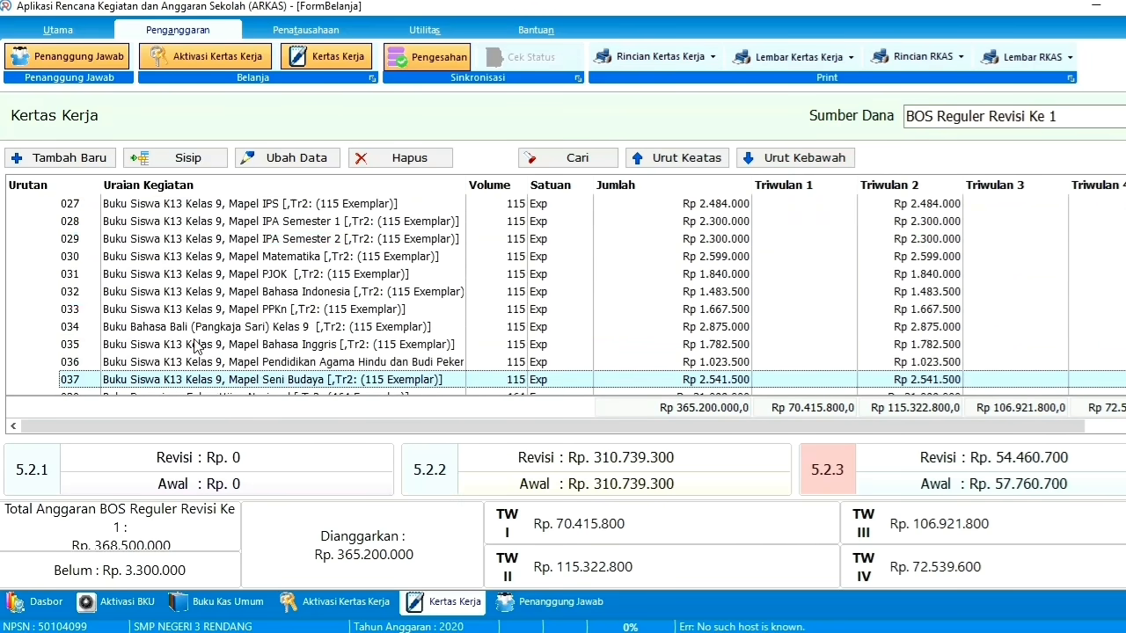
key("Down")
key("Down")
key("Down")
key("Down")
key("Down")
key("Down")
key("Down")
key("Down")
key("Down")
key("Down")
key("Down")
key("Down")
key("Down")
key("Down")
key("Up")
key("Up")
key("Up")
key("Up")
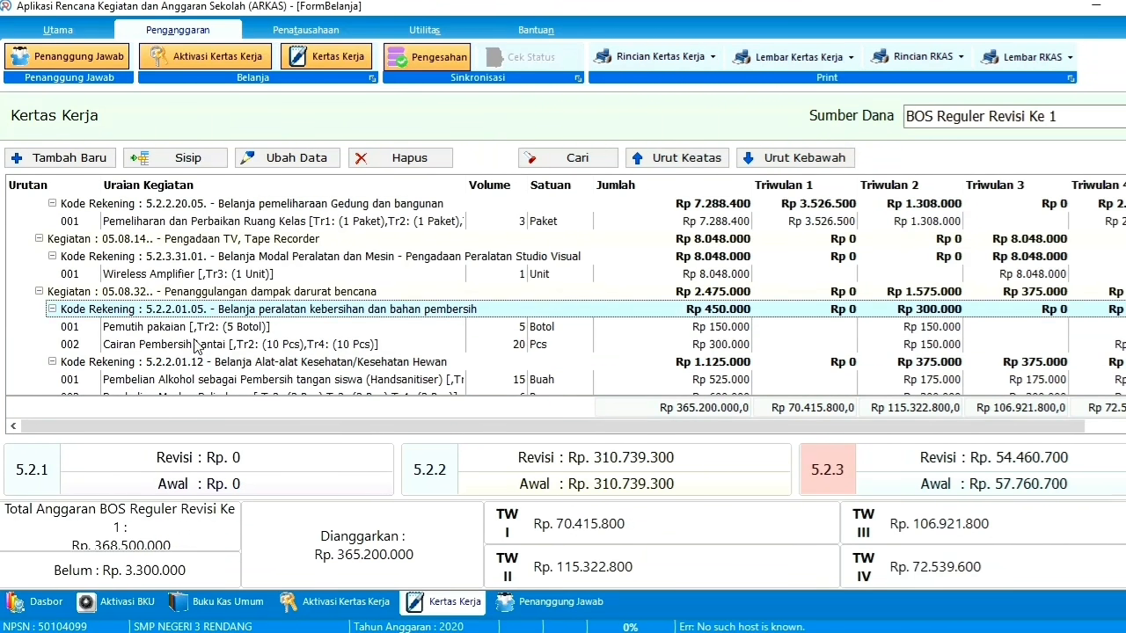
key("Up")
key("Up")
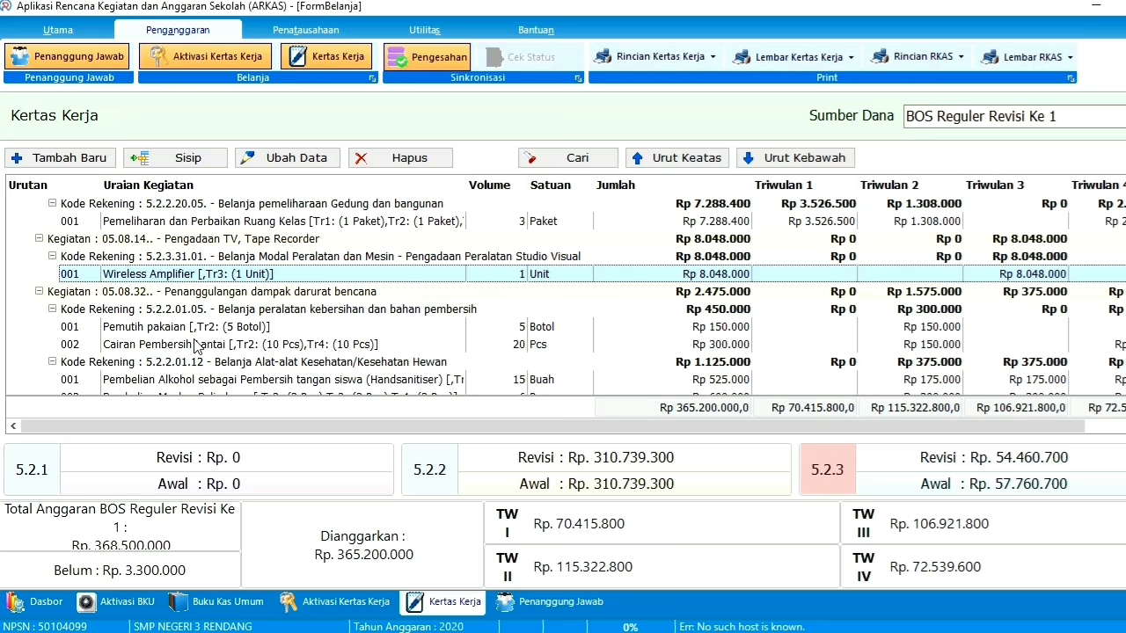
- Go through the items below Wireless Amplifier, under Kegiatan 05.08.32 and 05.08.50, down to Mesin Absen (Time Recorder)
key("Down")
key("Down")
key("Down")
key("Down")
key("Down")
key("Down")
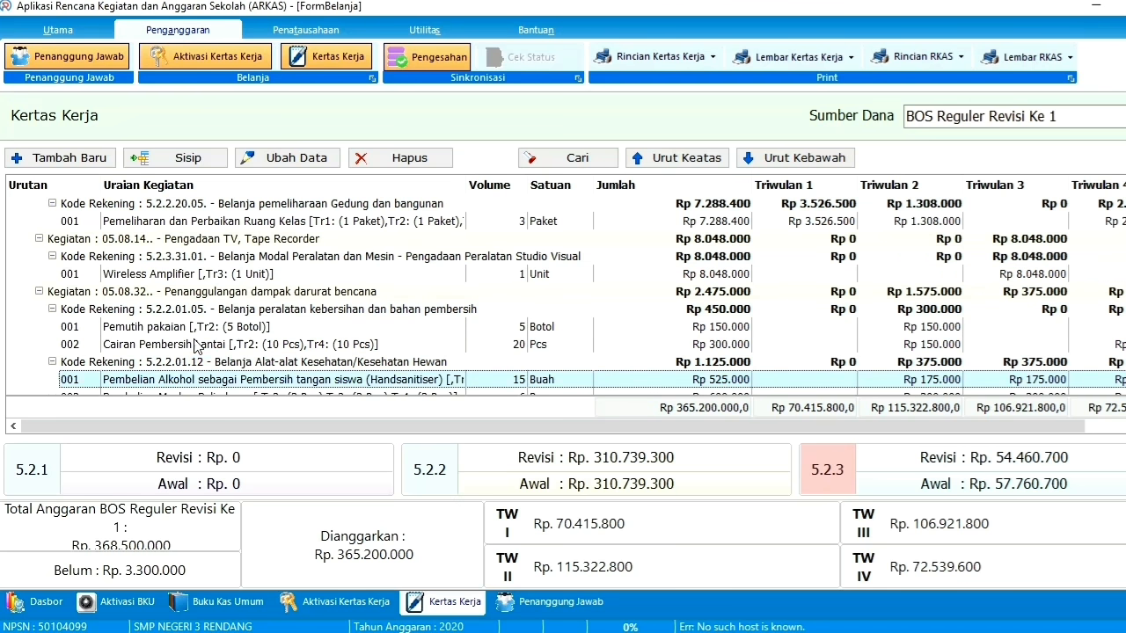
key("Down")
key("Down")
key("Down")
key("Down")
key("Down")
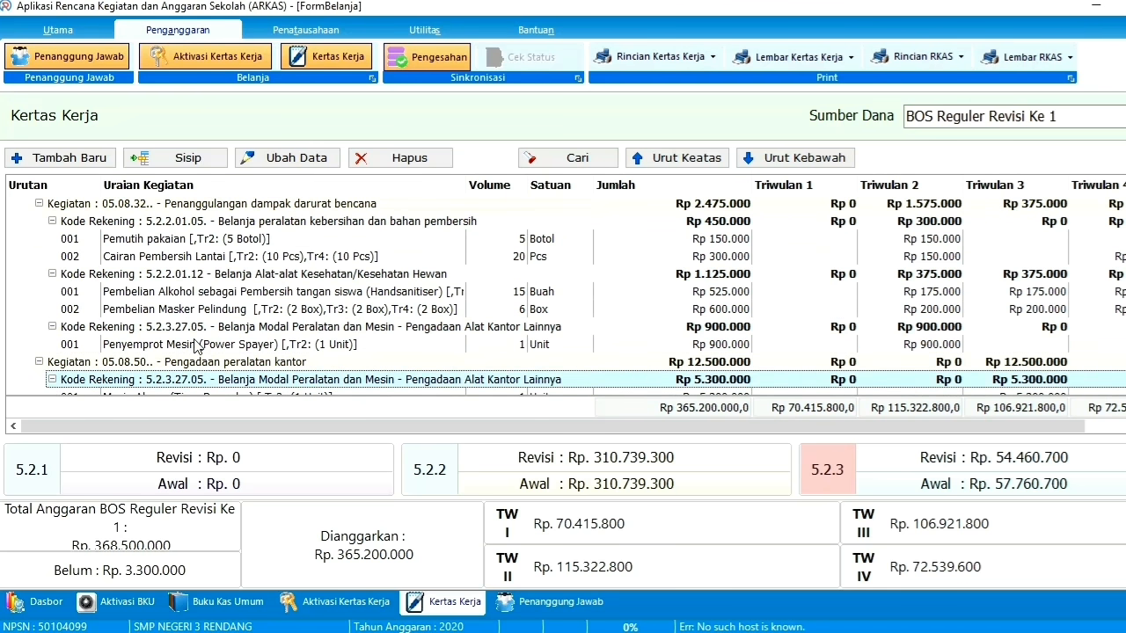
key("Down")
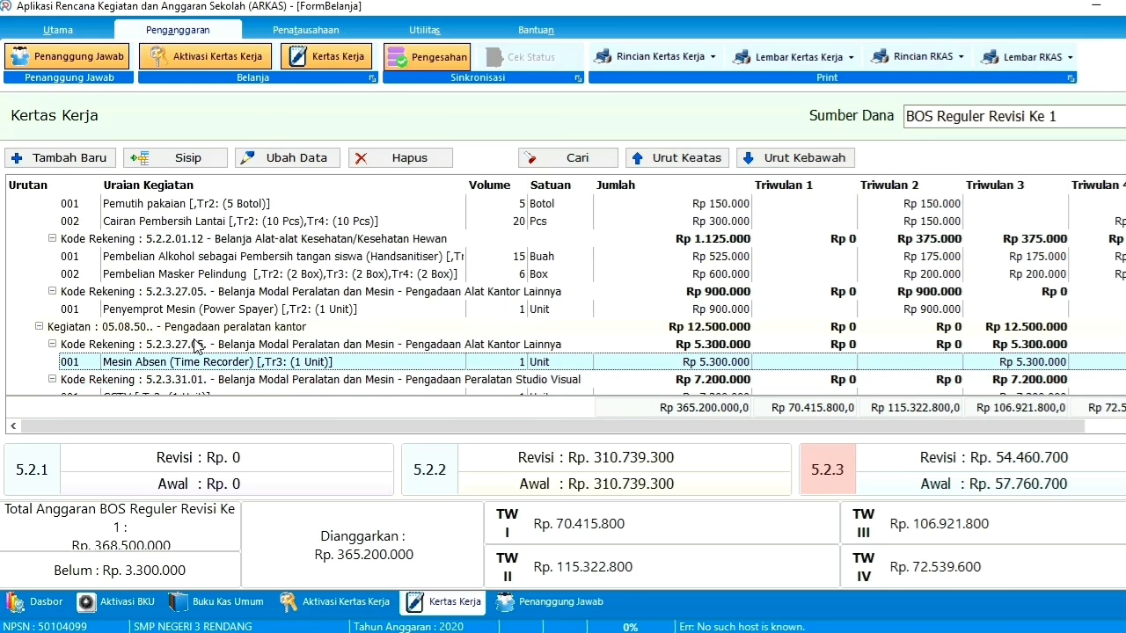
- Set the Triwulan 2 unit price of the Penyemprot Mesin (Power Spayer) item under Kegiatan 05.08.32 to 1.000.000 and save the entry
key("Up")
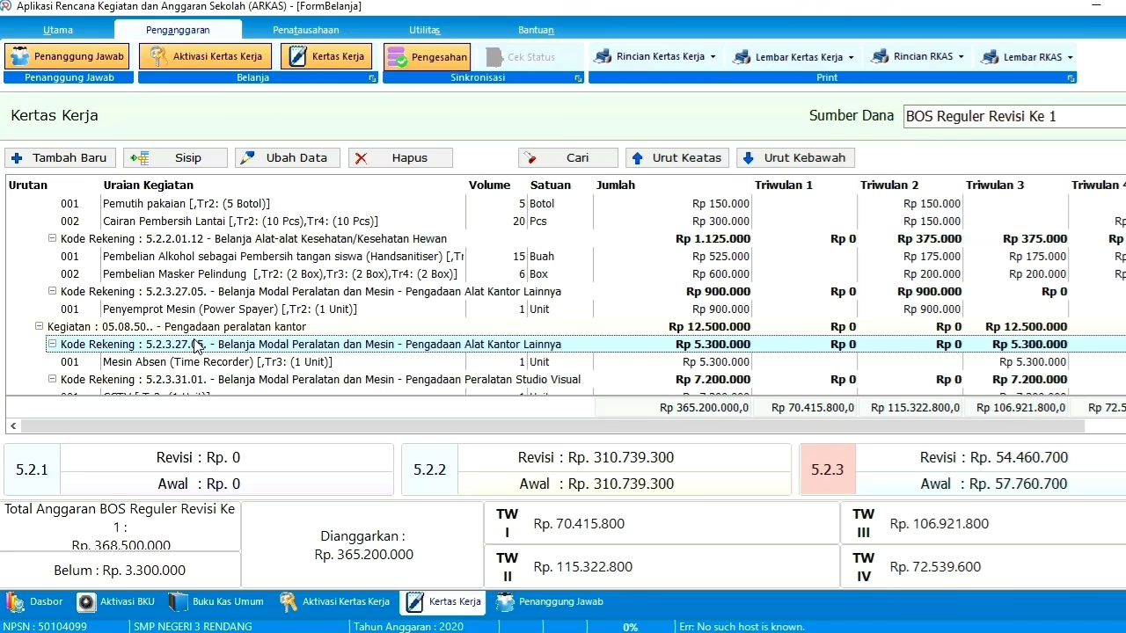
key("Up")
key("Up")
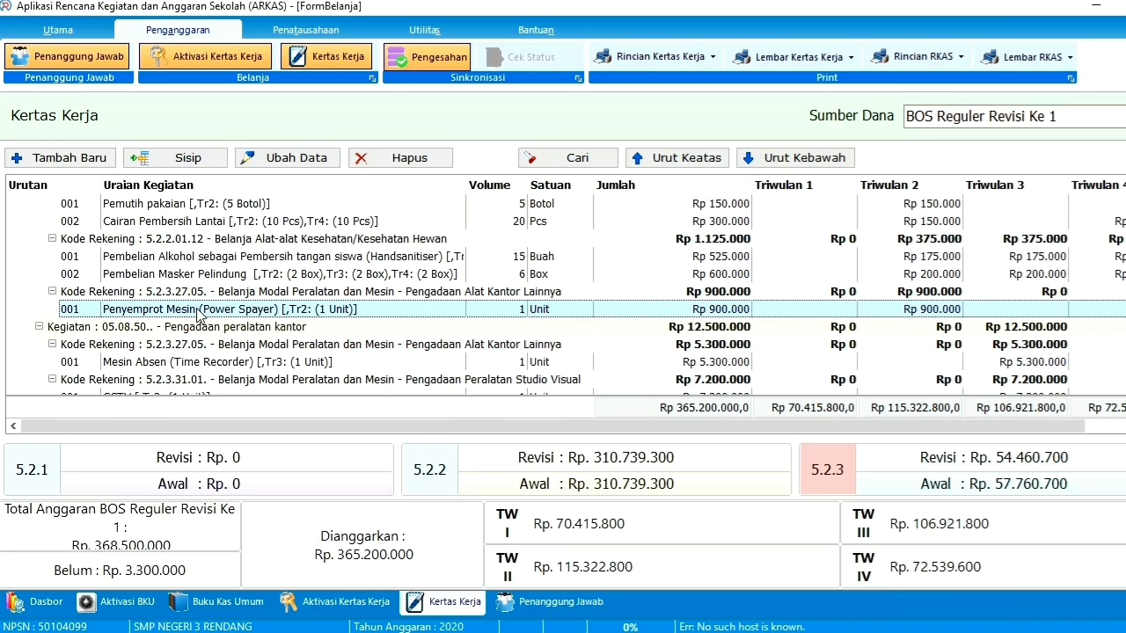
double_click(198, 309)
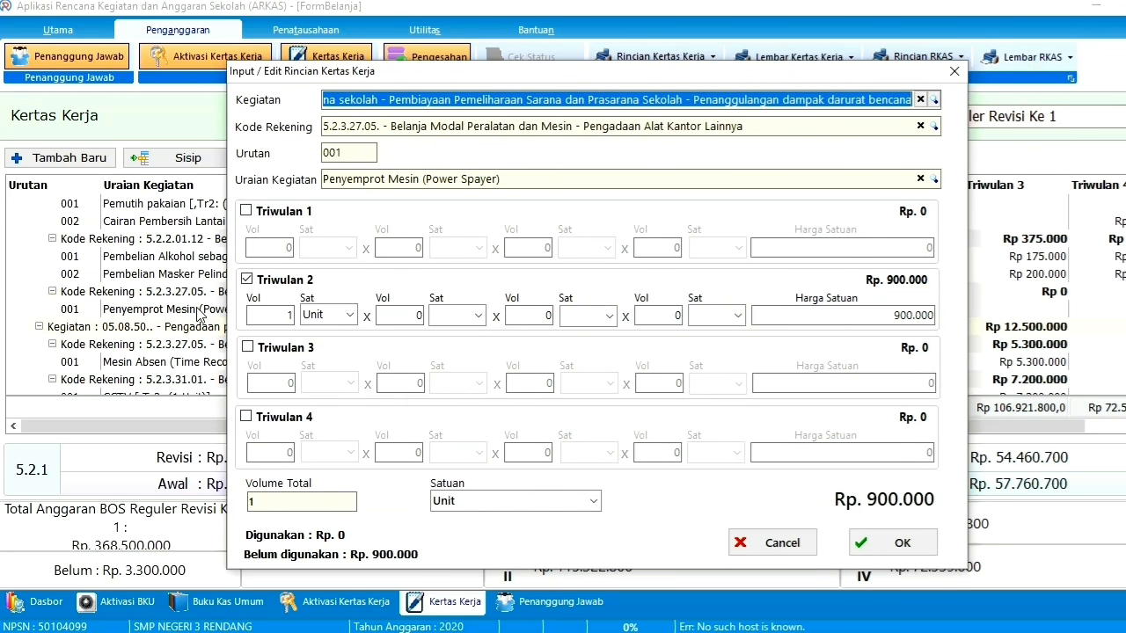
left_click(860, 317)
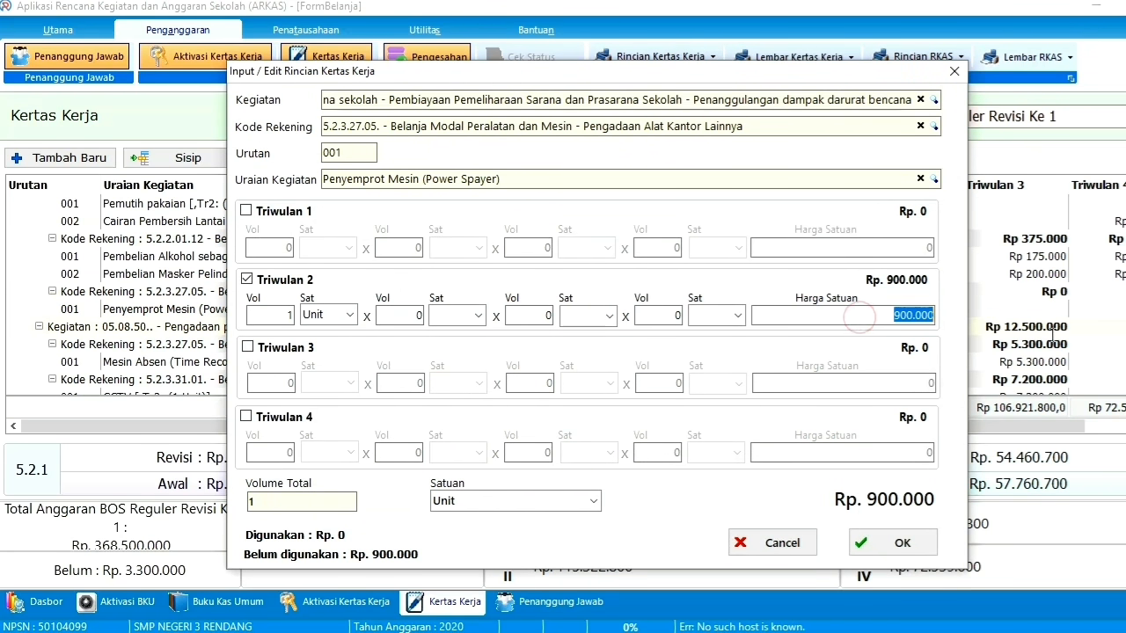
type("100000")
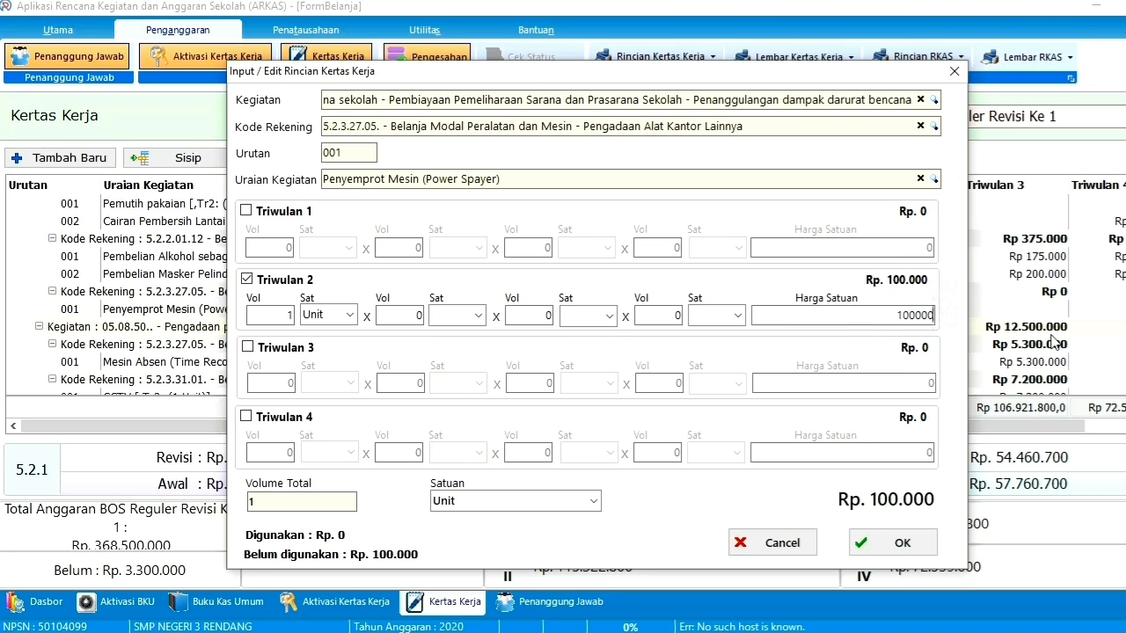
type("0")
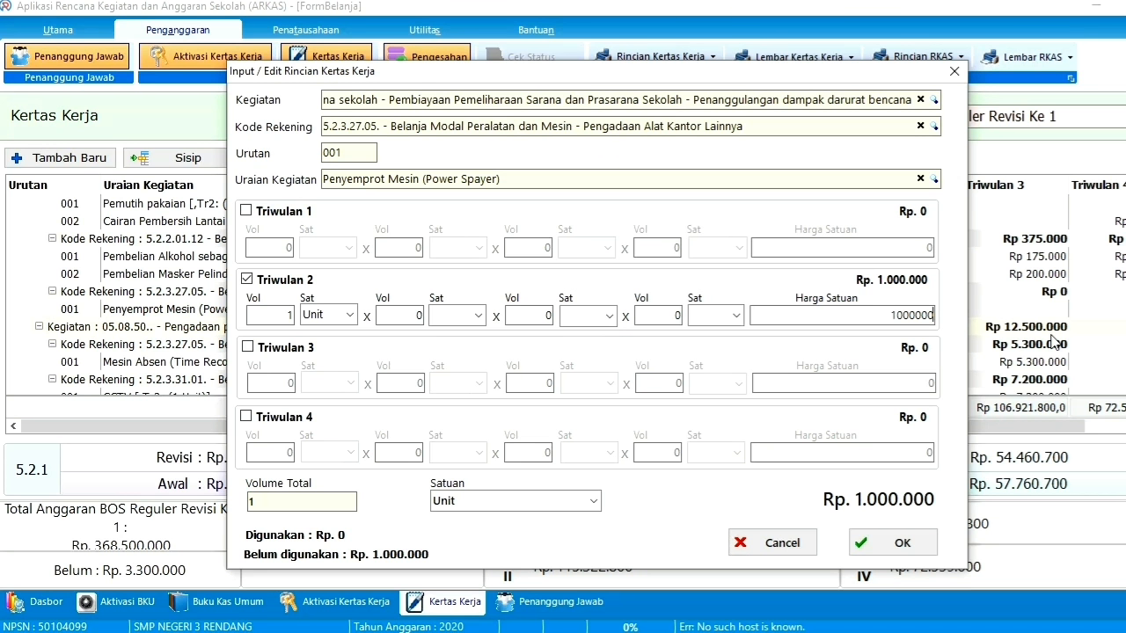
left_click(885, 546)
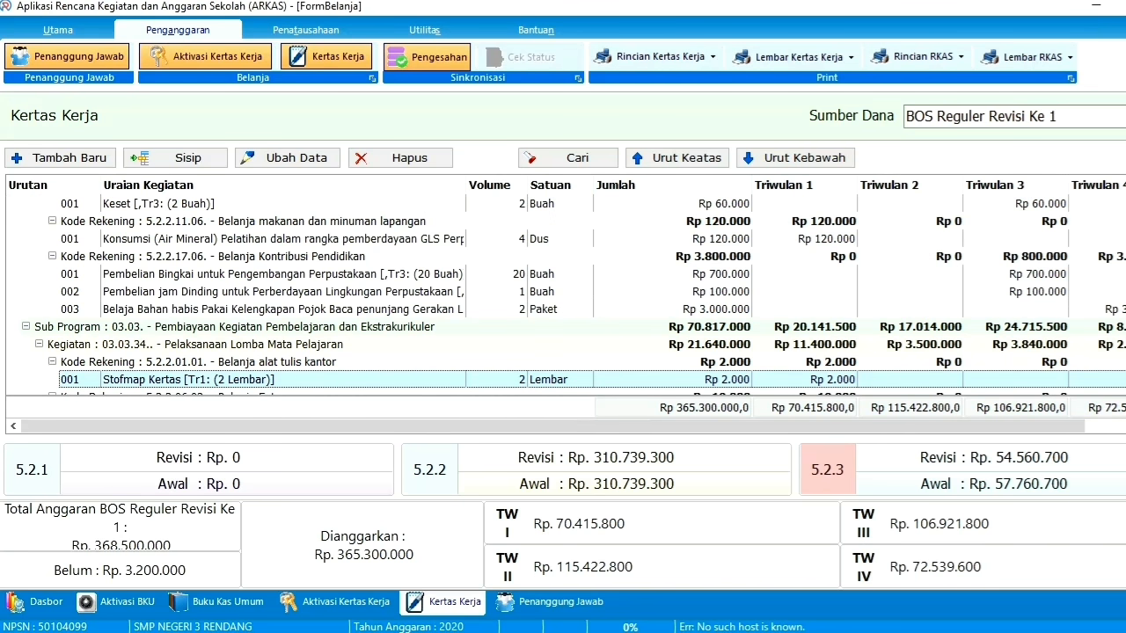
- Collapse Programs 01 through 08 so the worksheet shows only the program rows
scroll(563, 295, "up", 10)
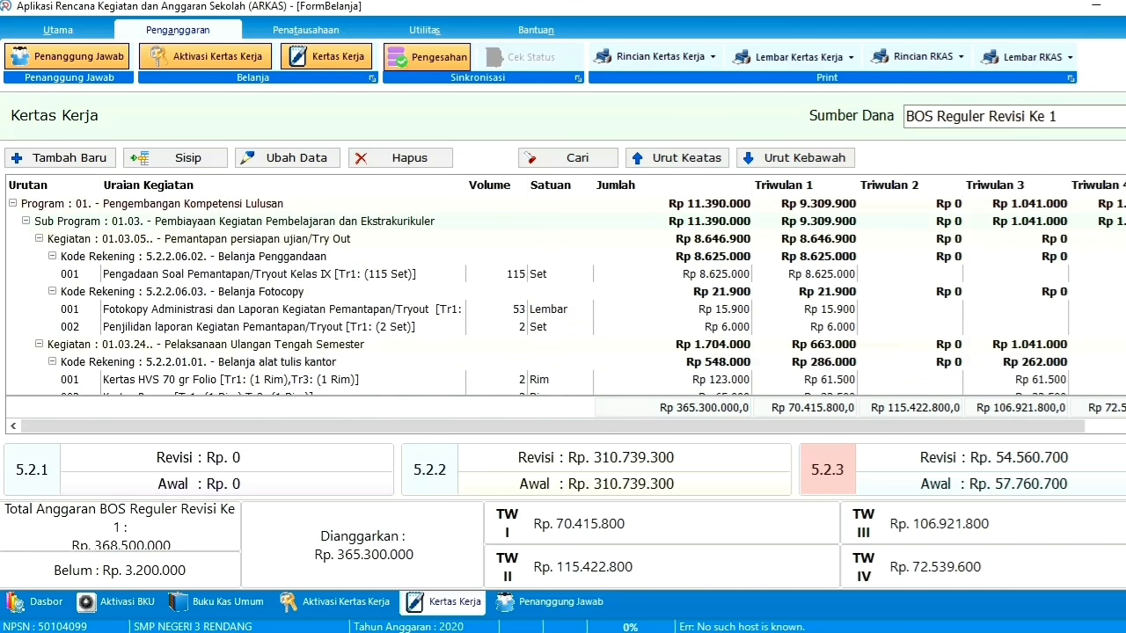
left_click(14, 204)
left_click(12, 220)
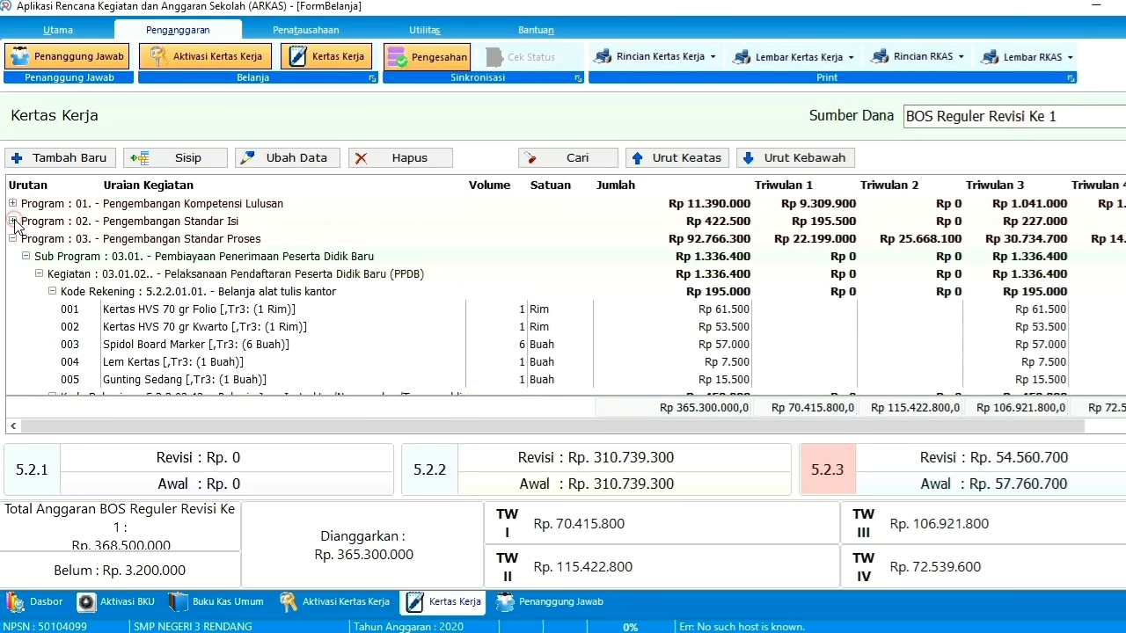
left_click(12, 239)
left_click(12, 256)
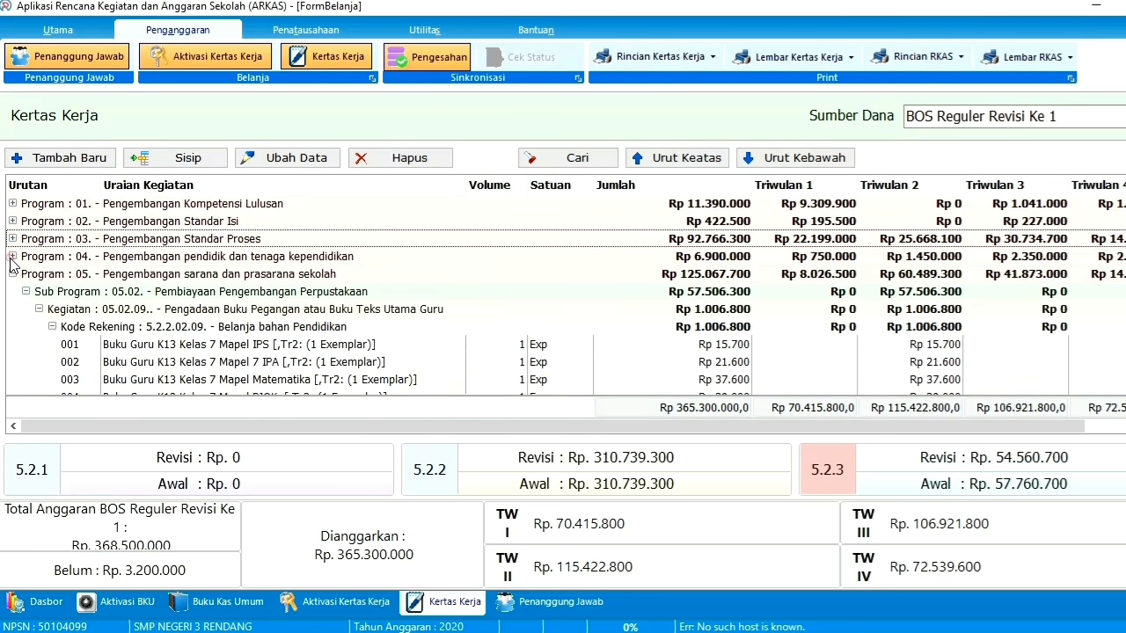
left_click(13, 273)
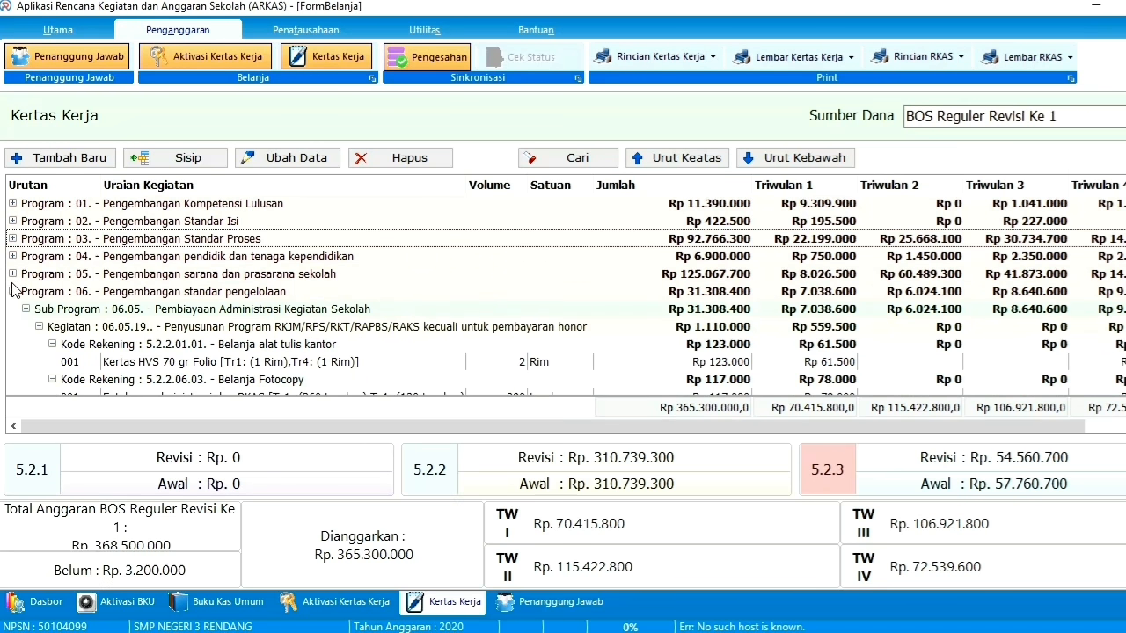
left_click(12, 291)
left_click(13, 308)
left_click(13, 327)
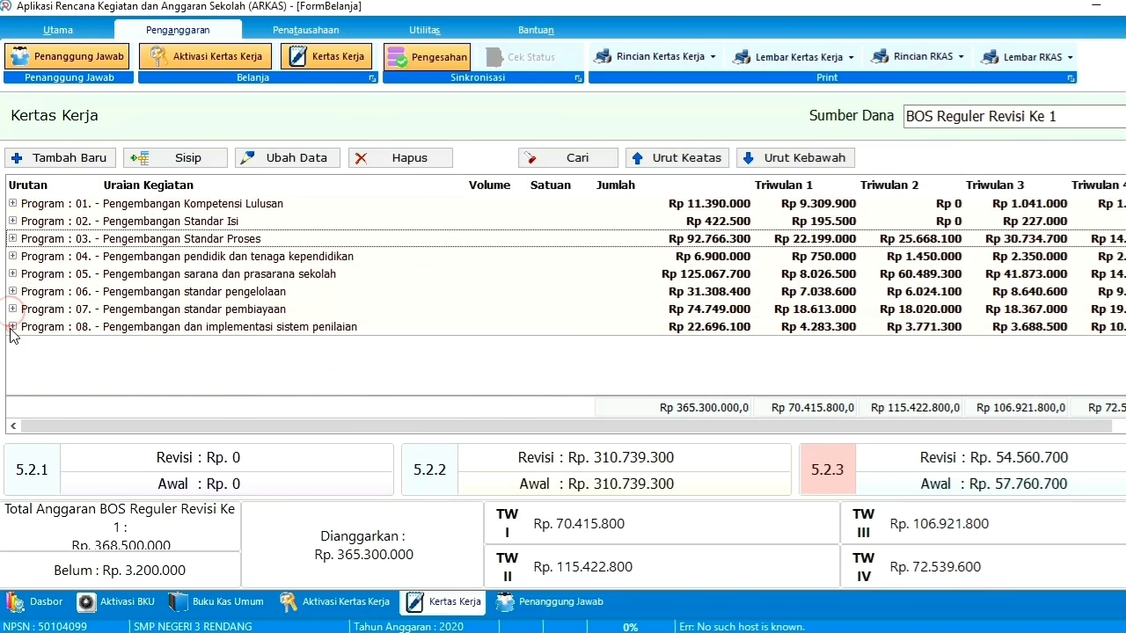
- In Program 05, set the Triwulan 1 unit price of the Printer item under Kegiatan 05.09.03 to 5.200.000 and save the entry
left_click(12, 274)
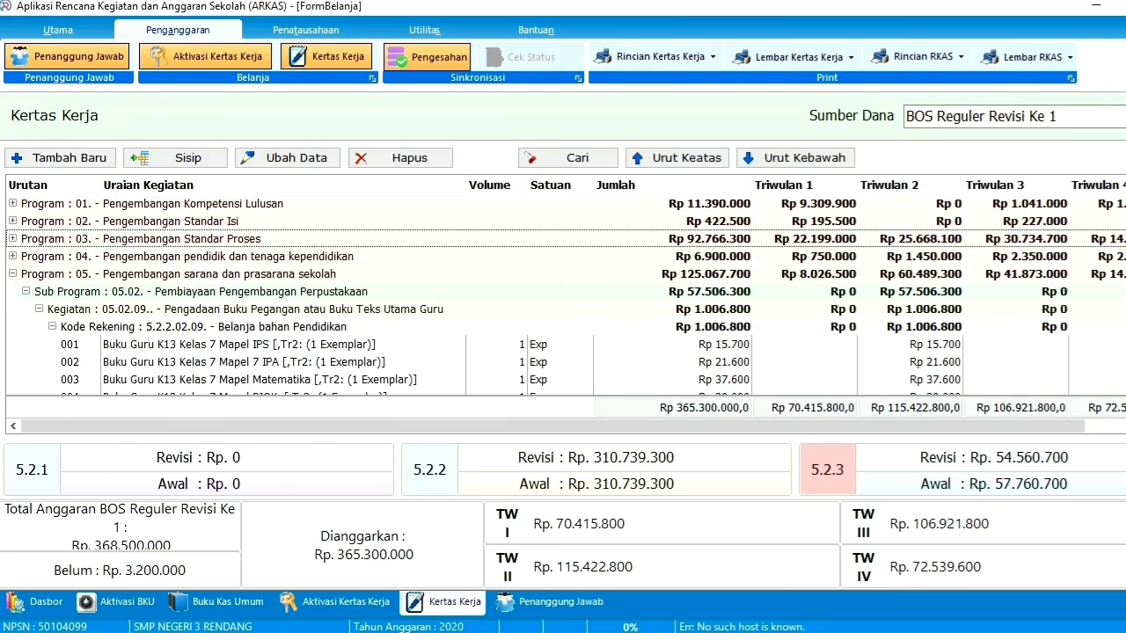
scroll(563, 297, "down", 15)
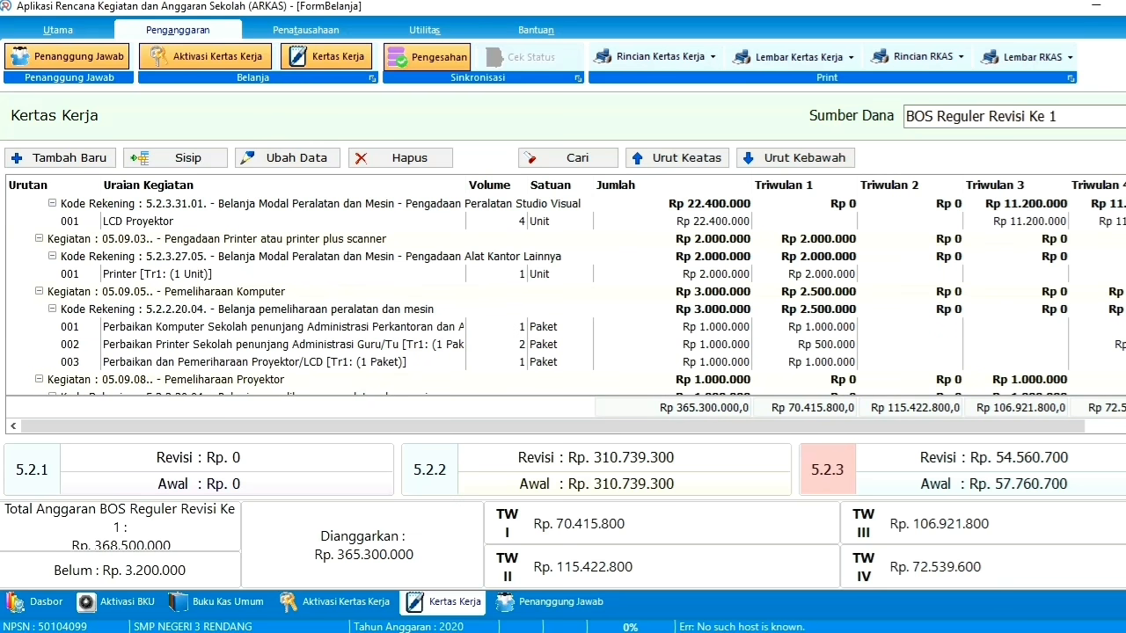
double_click(179, 274)
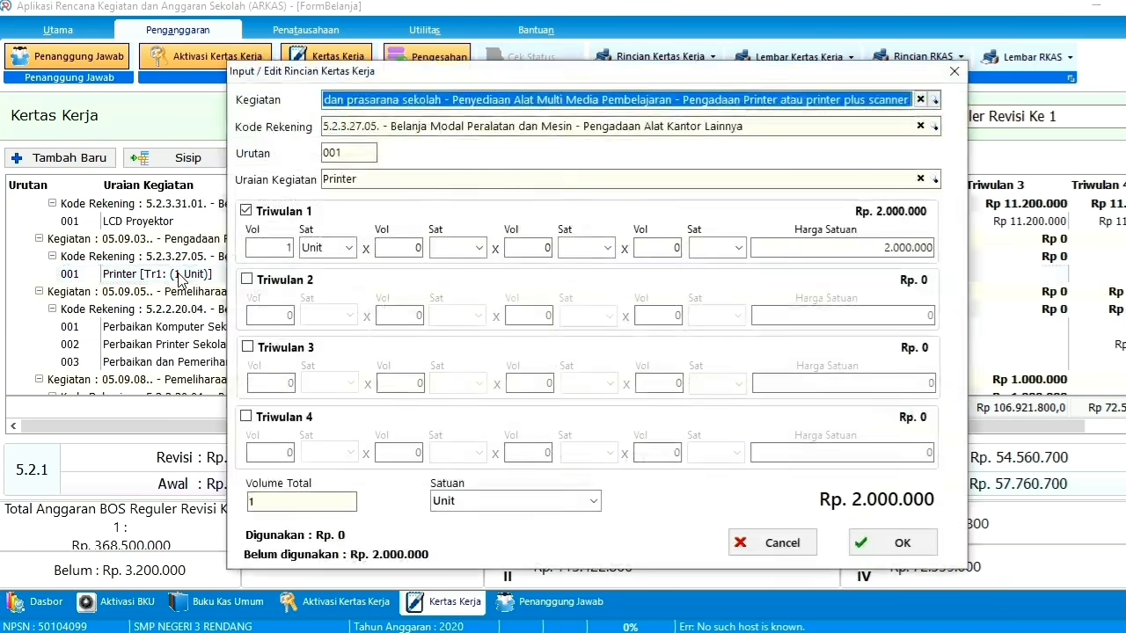
left_click(866, 252)
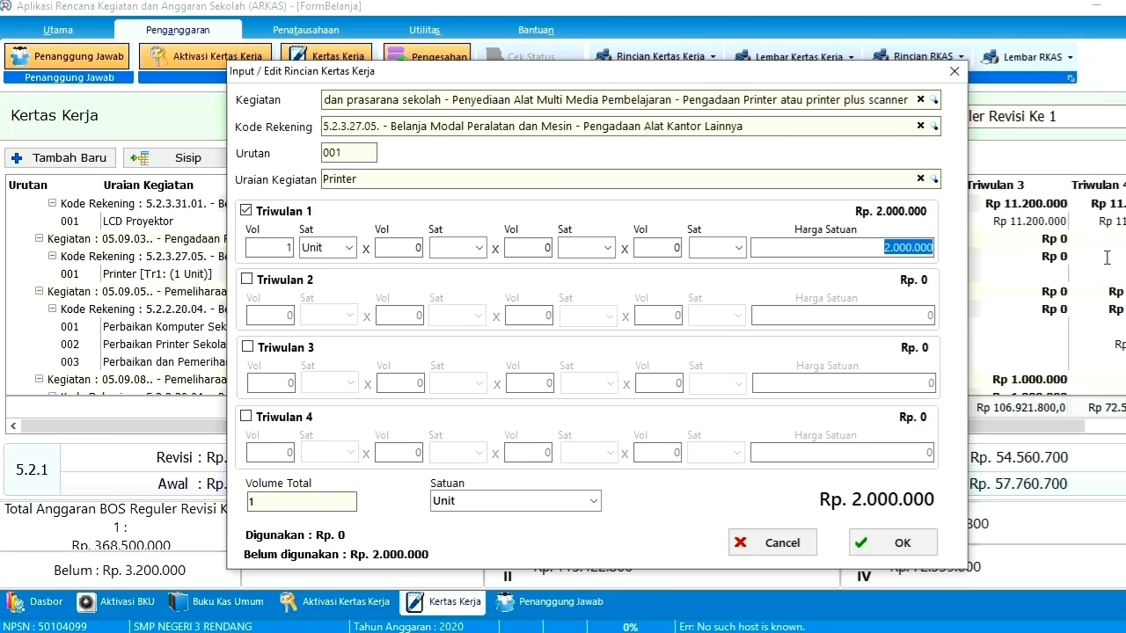
type("5200")
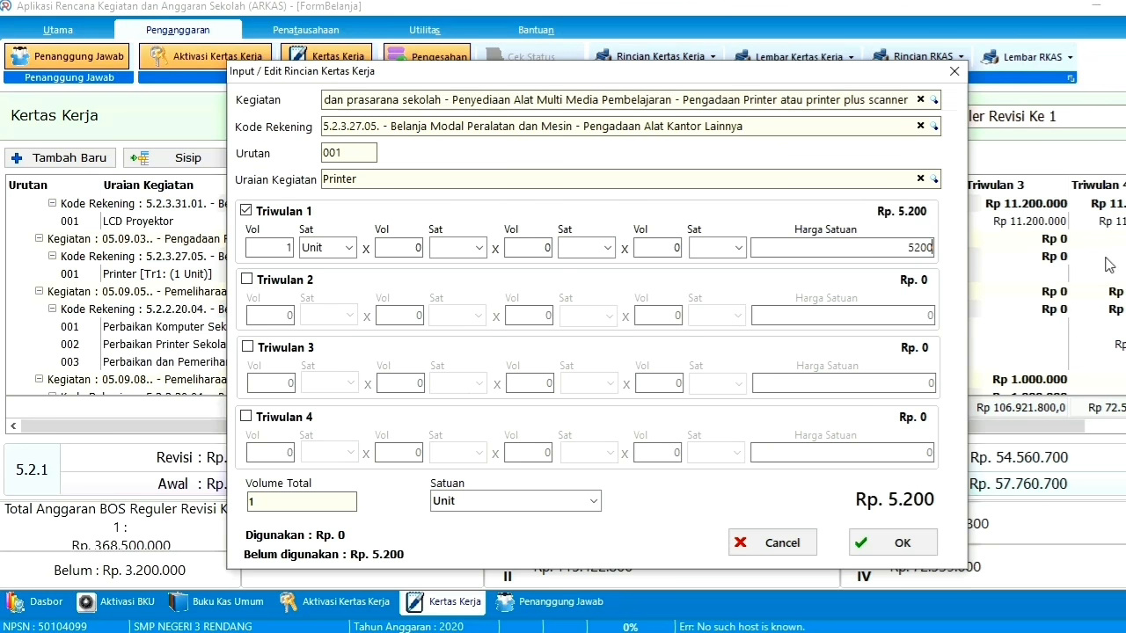
type("000")
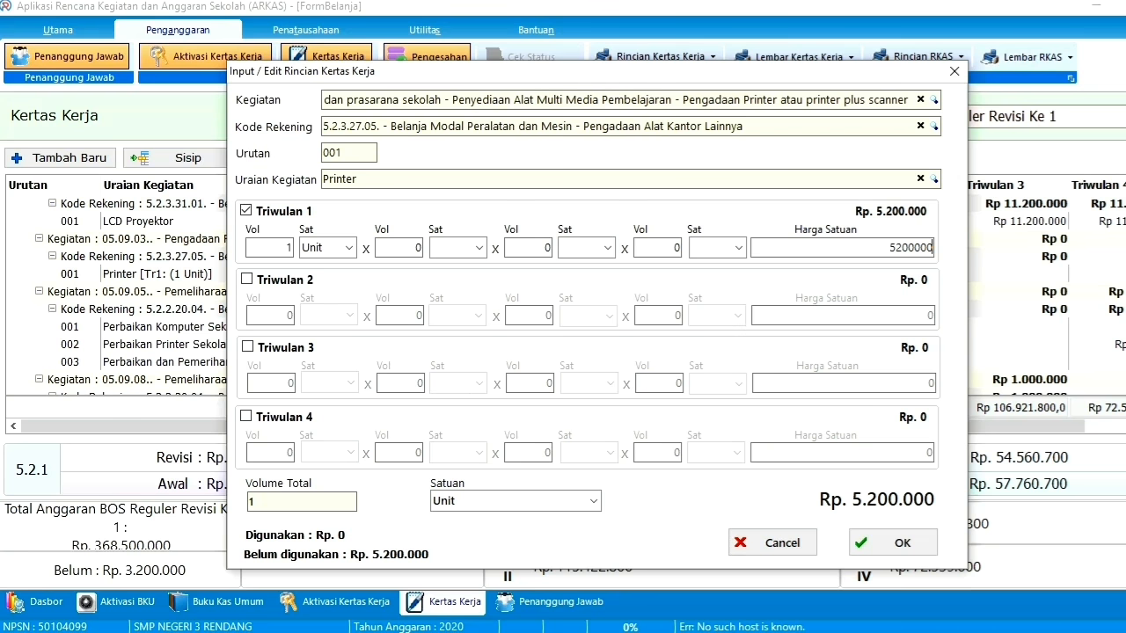
left_click(901, 542)
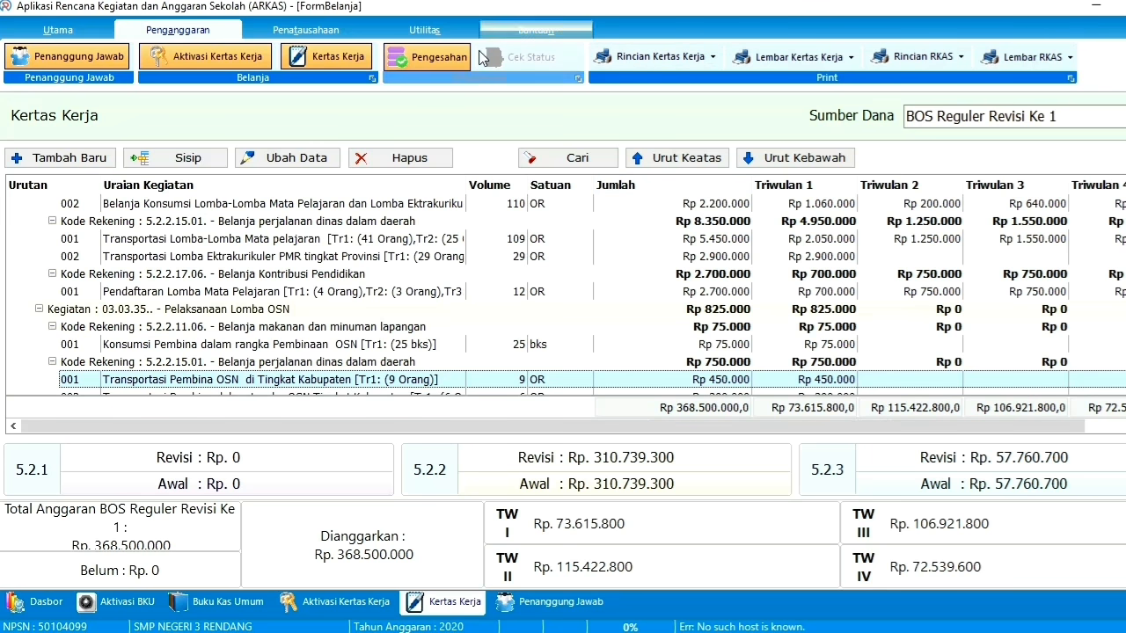
- Open the Sinkronisasi Pengesahan dialog for submitting the revised worksheet for approval
left_click(442, 61)
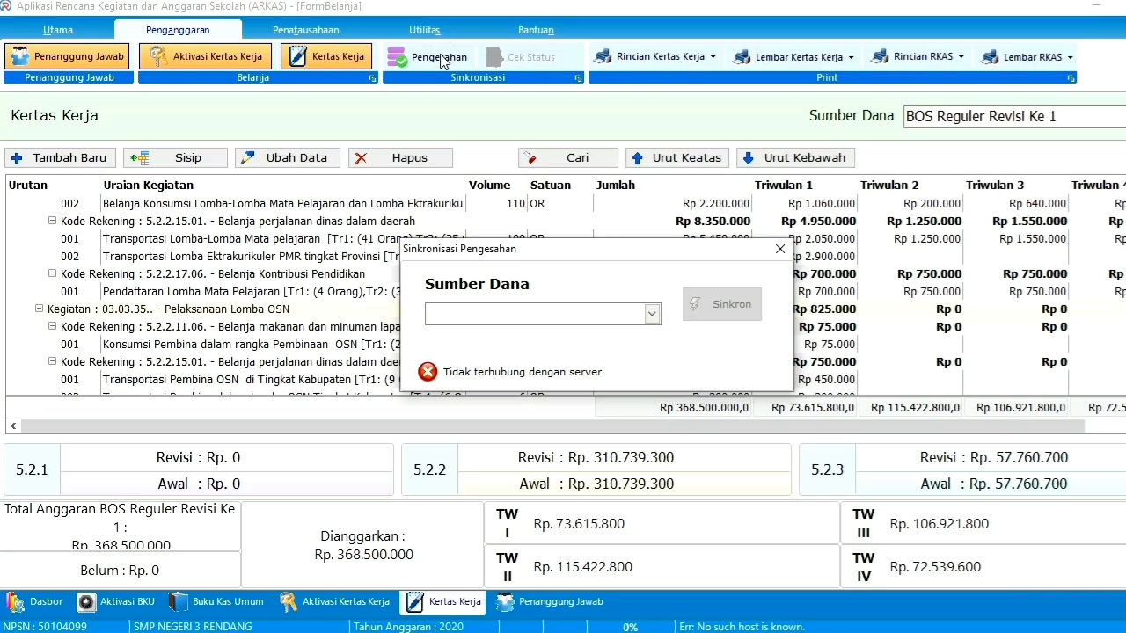